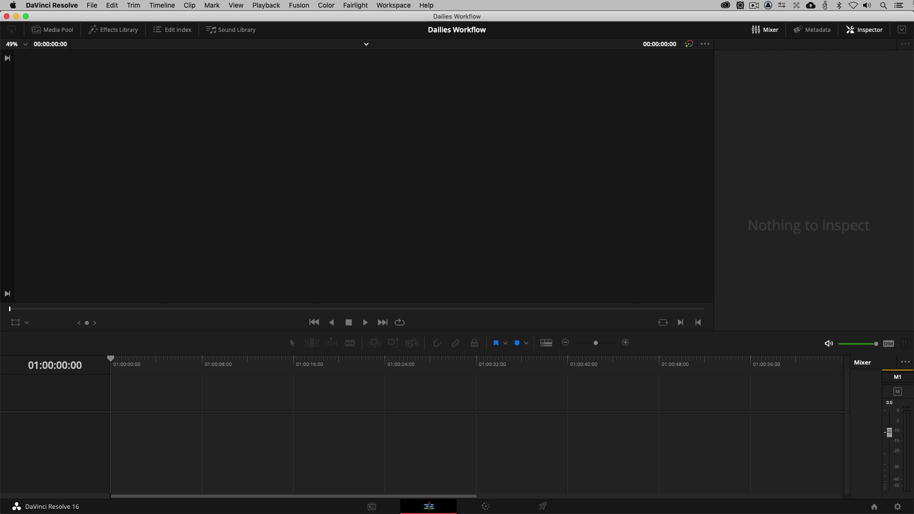
- Switch to the Media page to browse the Dailies folder's subfolders on the Media 1 drive
left_click(53, 30)
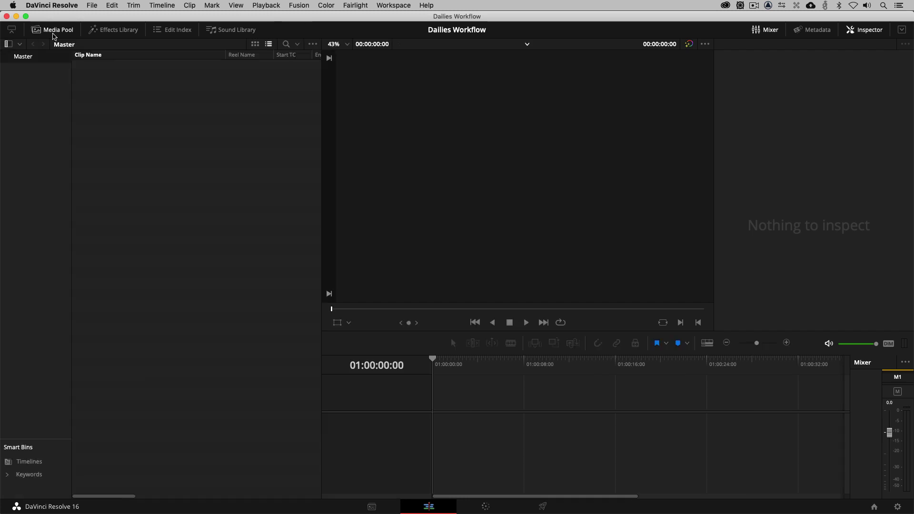
left_click(53, 35)
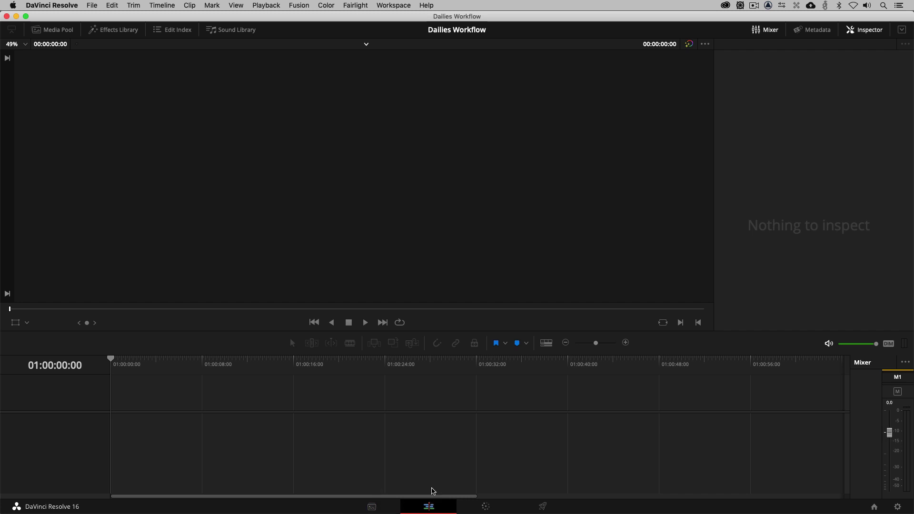
left_click(380, 504)
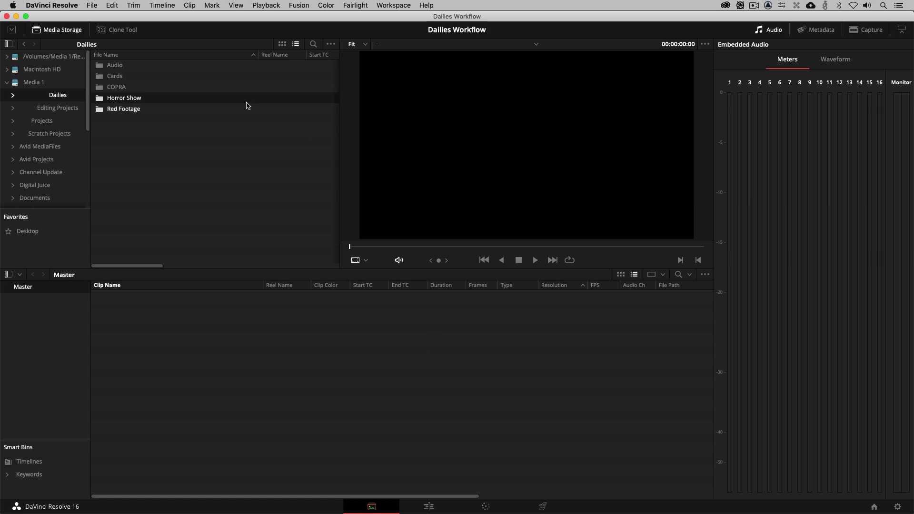
- Add the Horror Show folder to the media pool, creating a bin for each Card subfolder
right_click(129, 99)
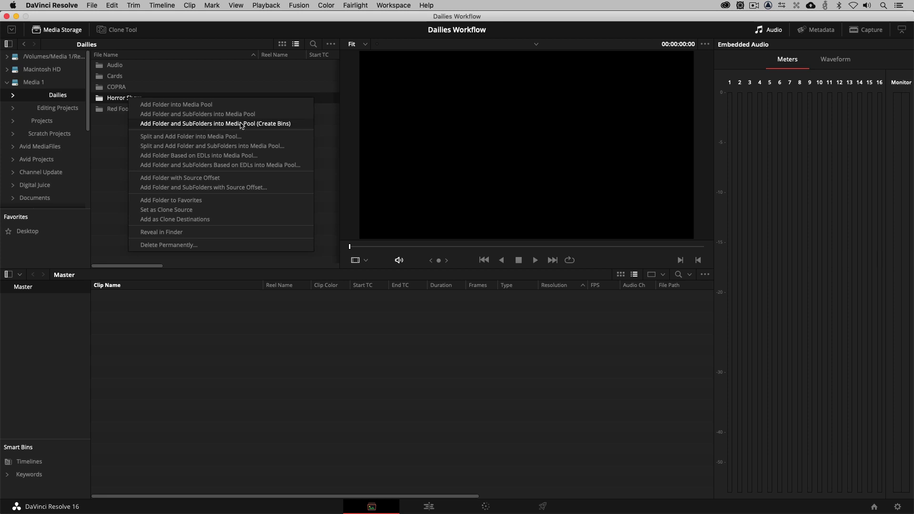
left_click(202, 124)
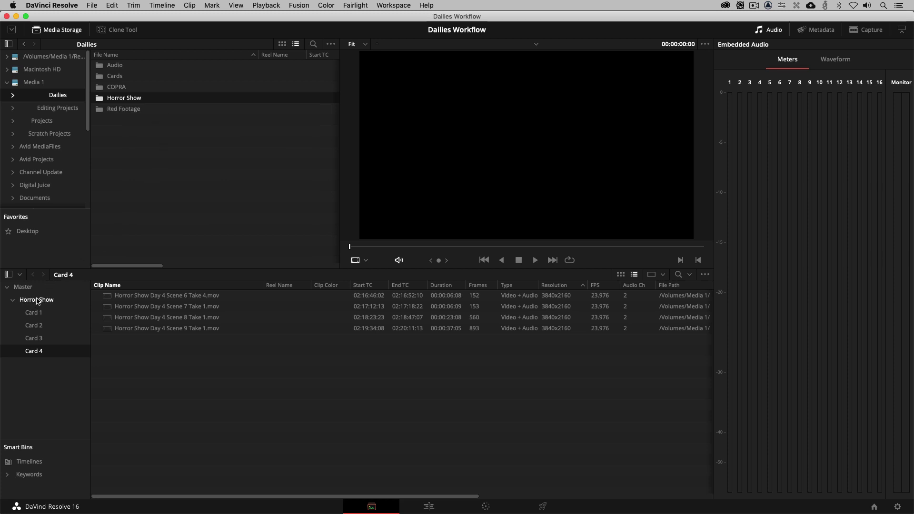
left_click(32, 313)
left_click(34, 325)
left_click(33, 338)
left_click(34, 351)
- Compare the clips in the Card 1–4 bins, then select all five Card 1 clips
left_click(34, 338)
left_click(34, 325)
left_click(34, 312)
left_click(34, 325)
left_click(34, 338)
left_click(34, 351)
left_click(34, 338)
left_click(42, 326)
left_click(41, 316)
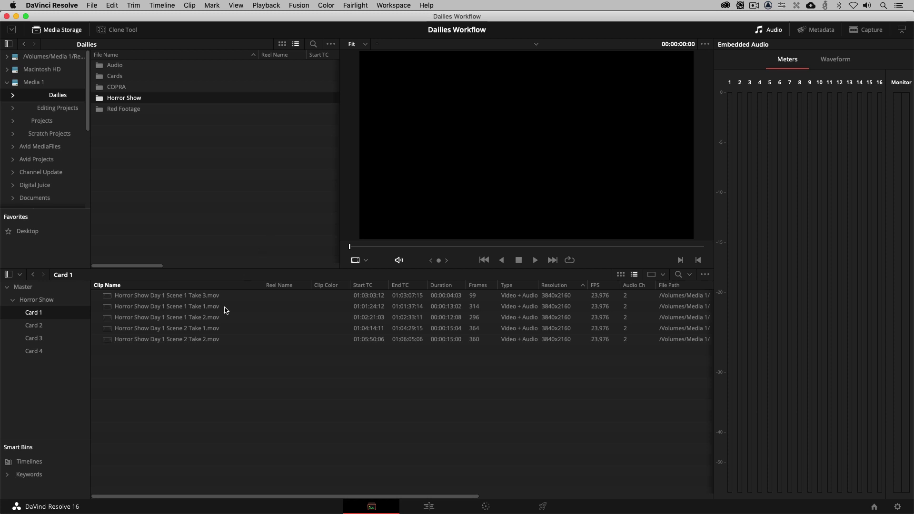
key("super+a")
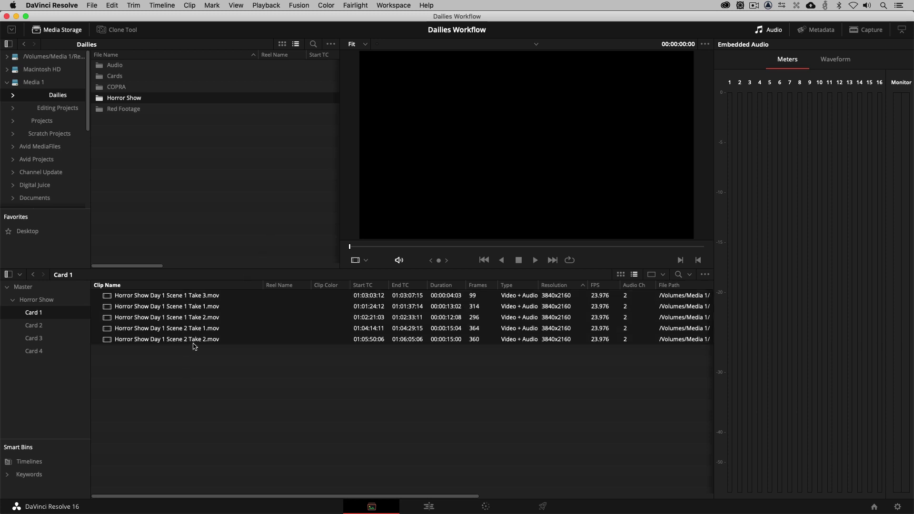
- Start a new timeline from the selected clips, named 'Card 1' with 1 audio track
right_click(199, 305)
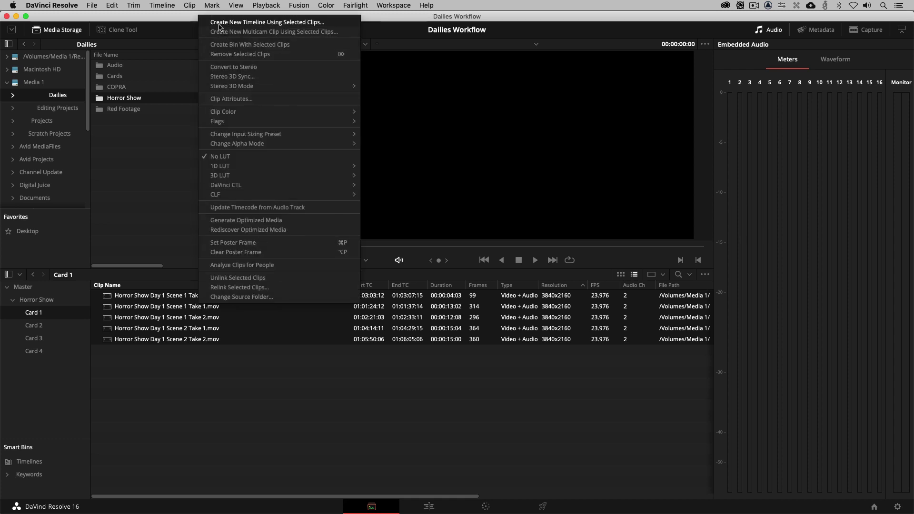
left_click(299, 24)
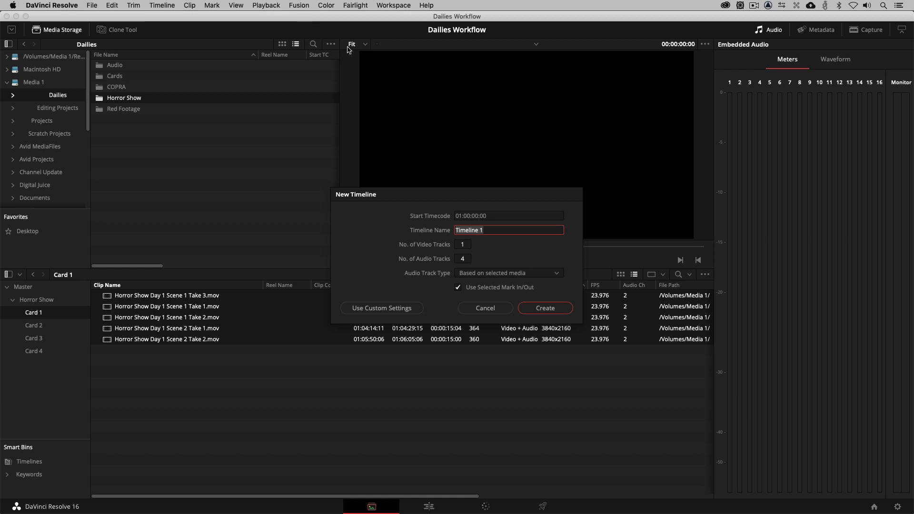
left_click(464, 260)
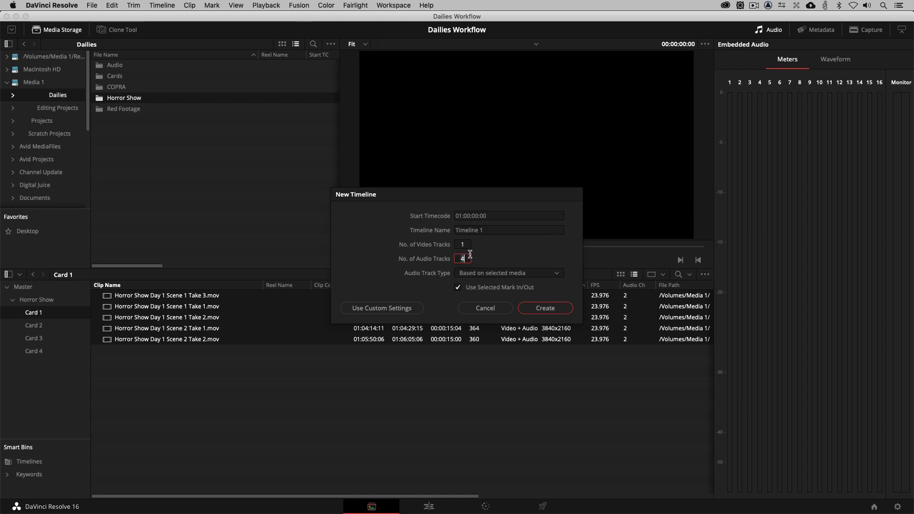
key("BackSpace")
type("1")
left_click_drag(484, 230, 400, 228)
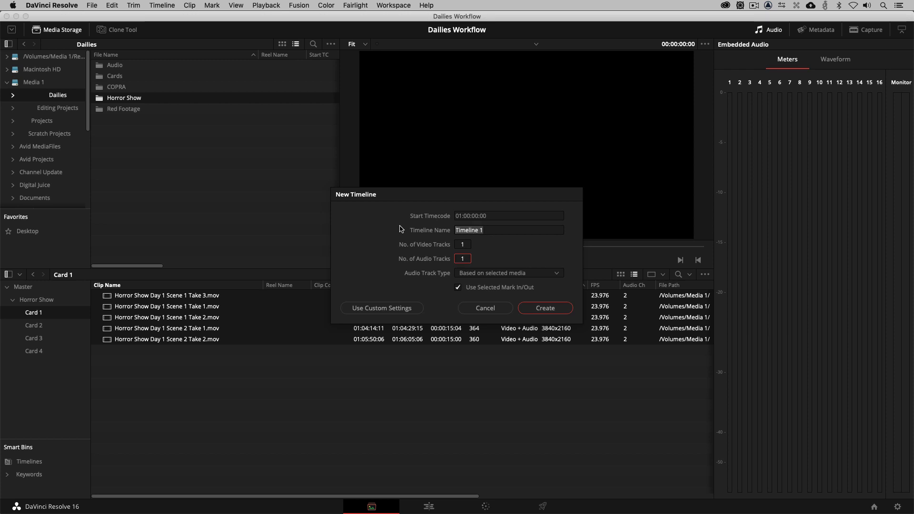
left_click(495, 230)
left_click_drag(495, 230, 352, 217)
type("Card 1")
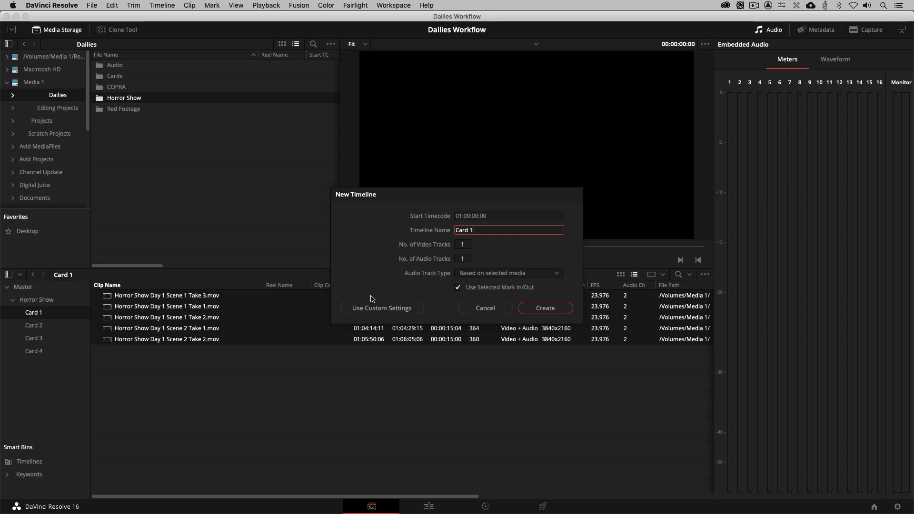
- Use custom settings to confirm 1920 x 1080 HD at 23.976 fps, then create the Card 1 timeline
left_click(381, 308)
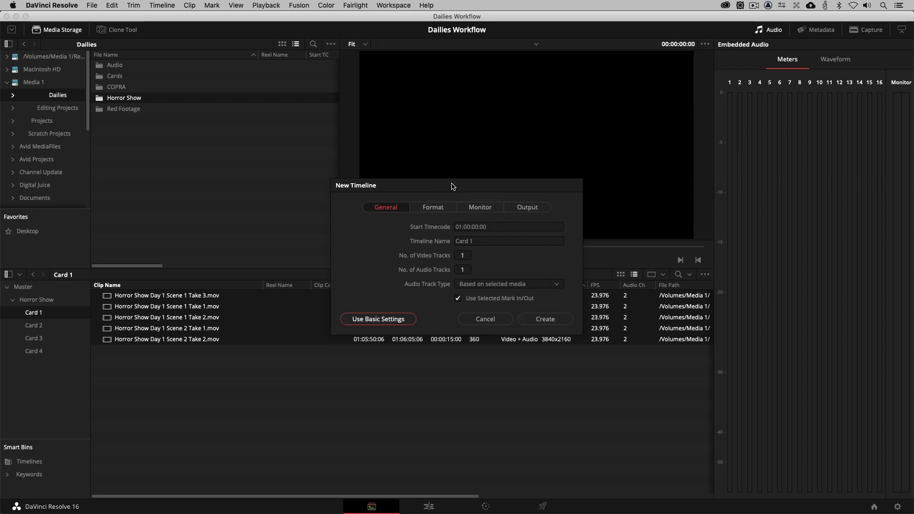
left_click_drag(452, 185, 453, 123)
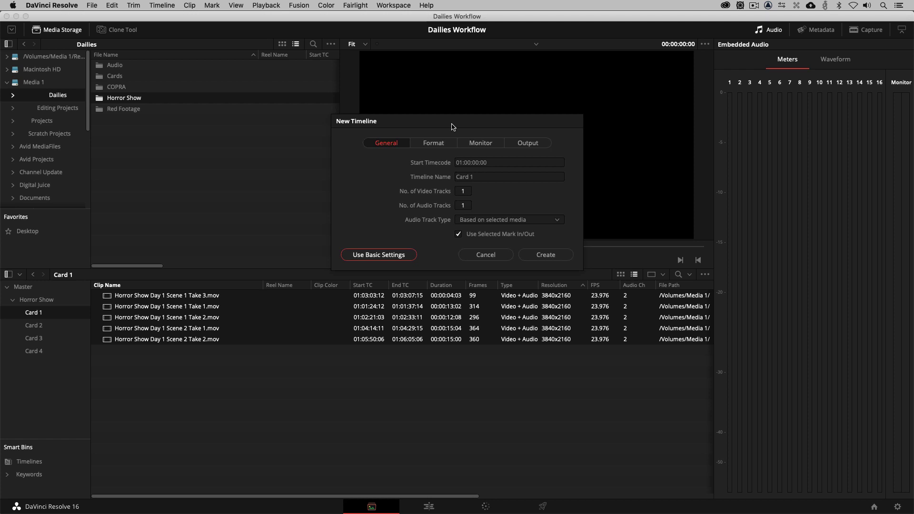
left_click(435, 143)
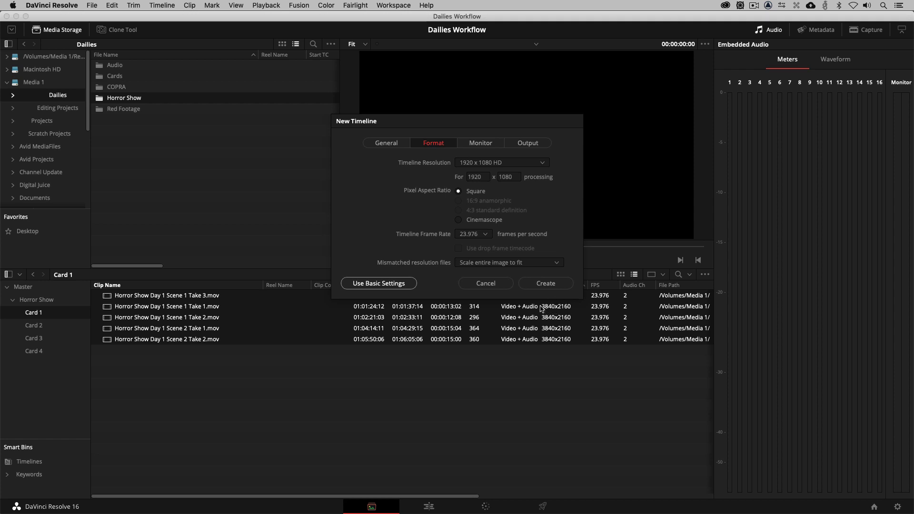
left_click(537, 285)
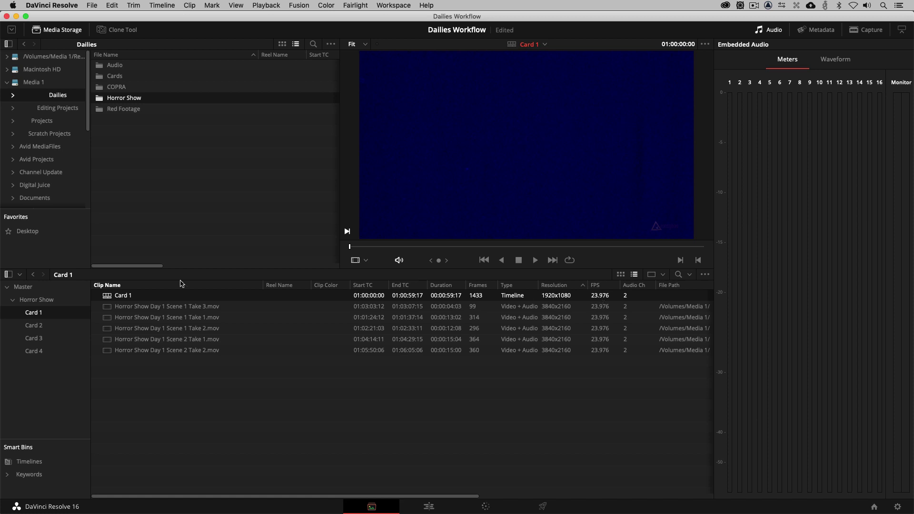
- Open the Card 1 timeline on the Edit page and scrub through its five clips
double_click(107, 296)
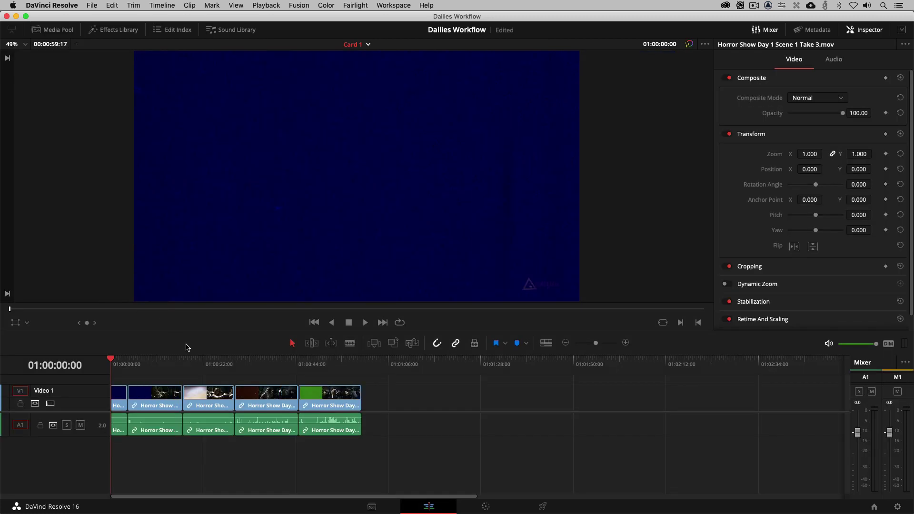
left_click(202, 363)
left_click_drag(238, 365, 152, 380)
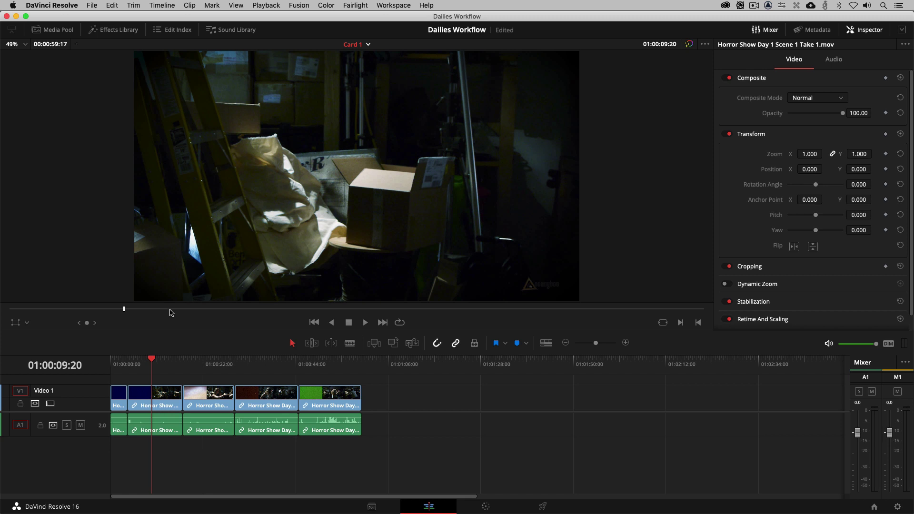
left_click(260, 367)
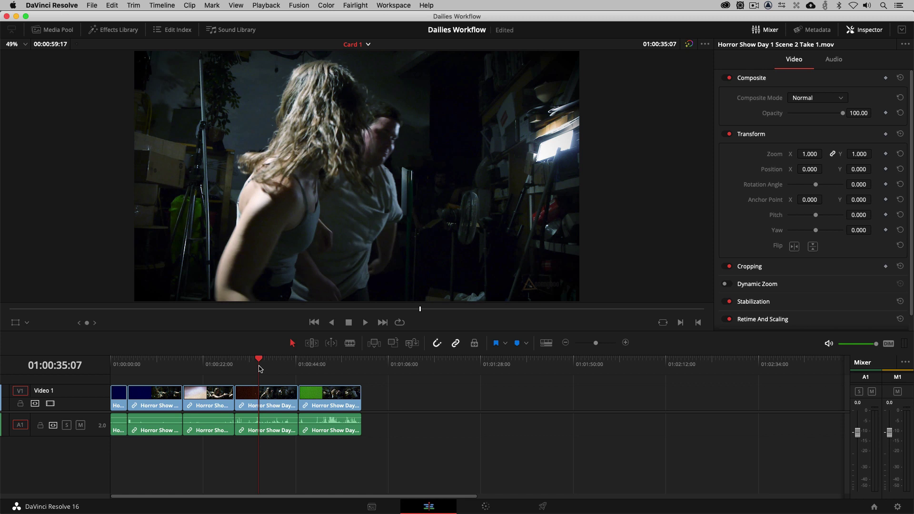
- Look through the Workspace menu for the Data Burn-In settings
left_click(393, 5)
mouse_move(366, 4)
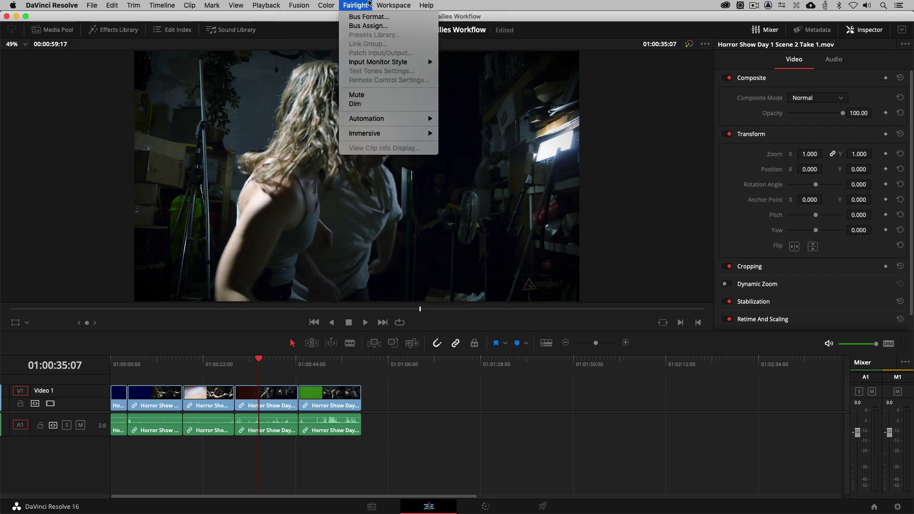
mouse_move(396, 3)
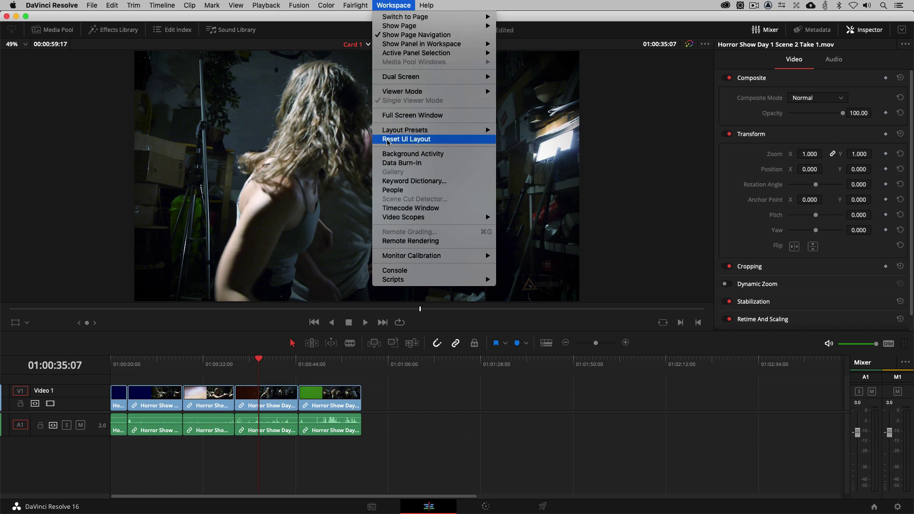
- Open Data Burn-In and try Source Timecode on the Clip tab, scrubbing to preview it
left_click(427, 163)
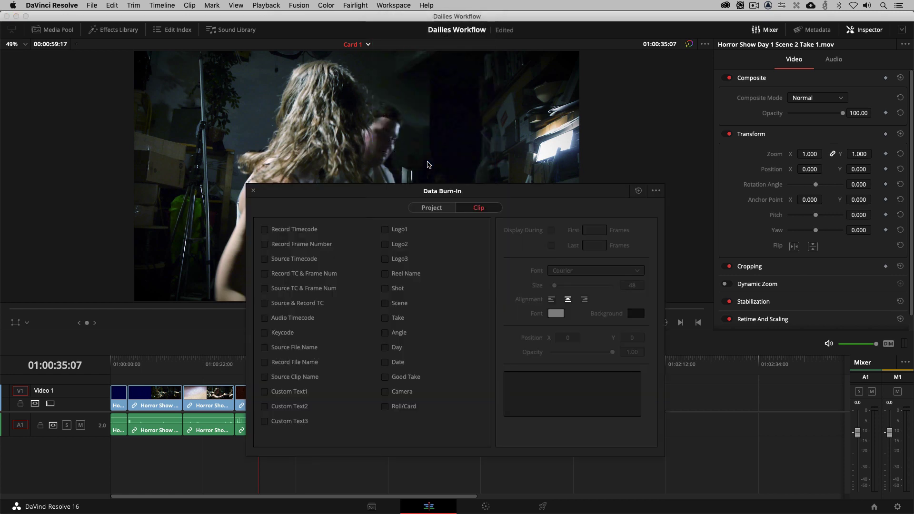
mouse_move(475, 165)
left_mouse_down()
mouse_move(524, 95)
mouse_move(550, 101)
left_mouse_up()
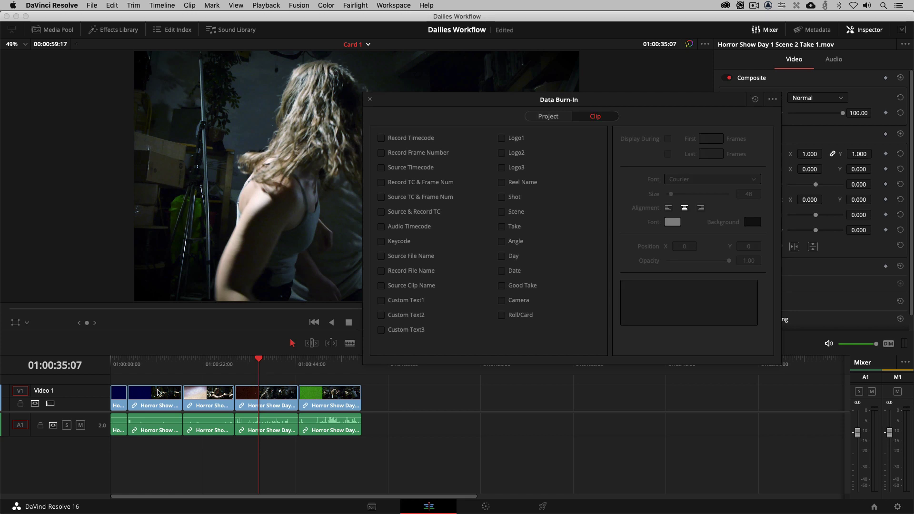
left_click_drag(501, 102, 505, 188)
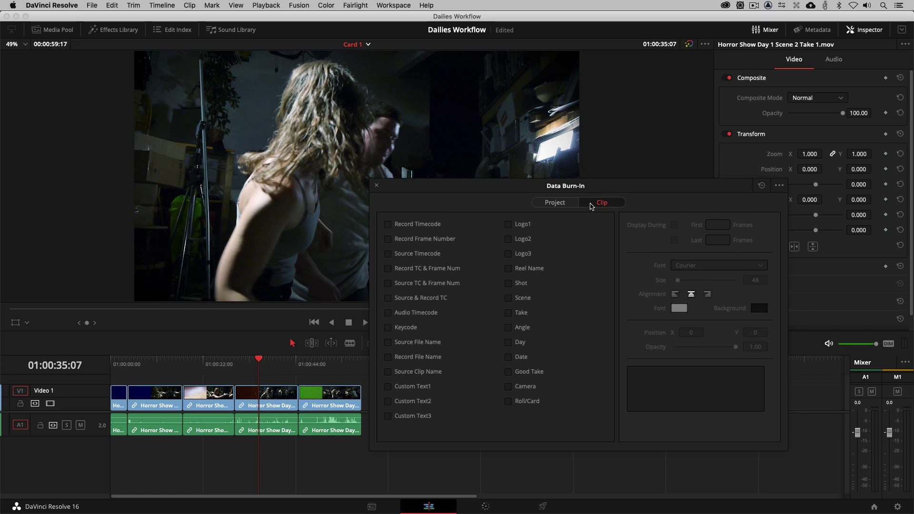
left_click(389, 254)
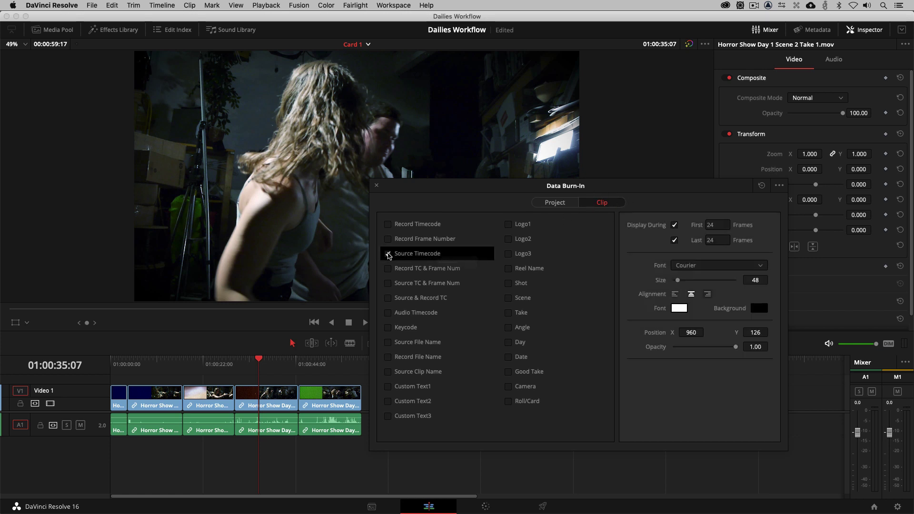
mouse_move(442, 194)
left_mouse_down()
mouse_move(599, 206)
mouse_move(509, 192)
left_mouse_up()
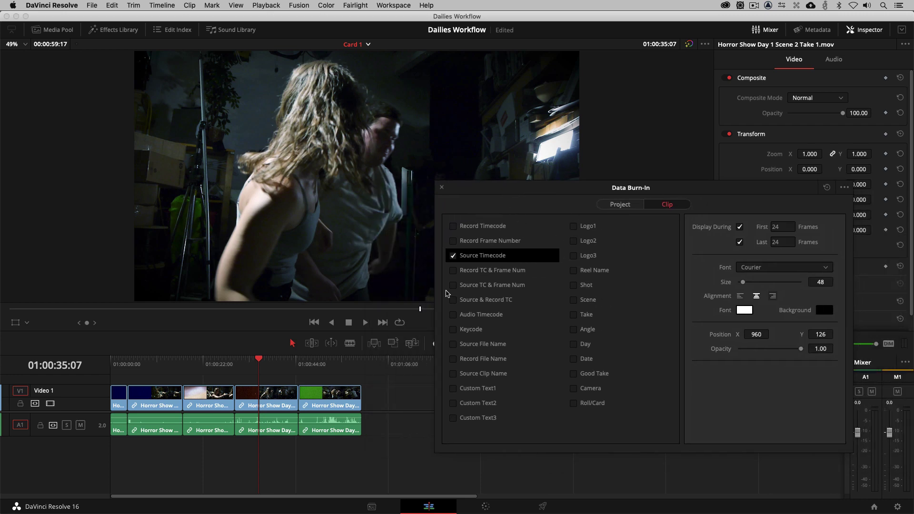
left_click_drag(274, 370, 264, 368)
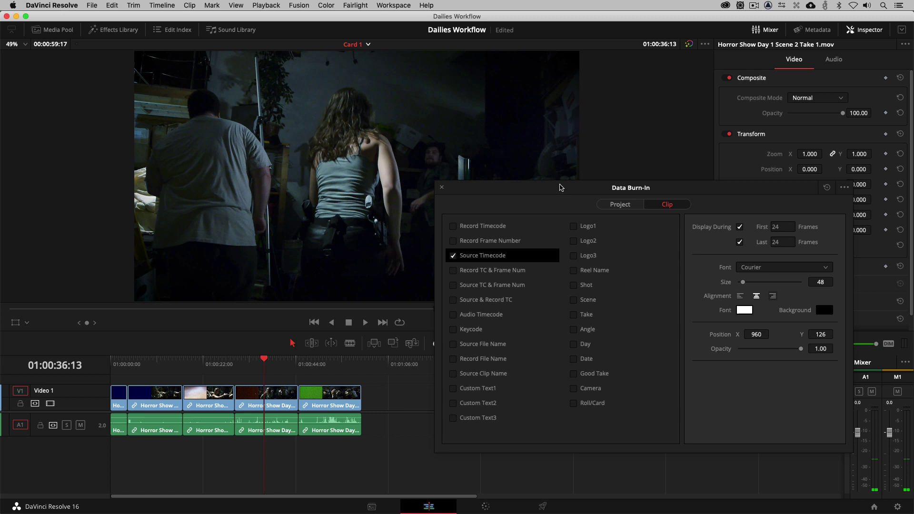
mouse_move(559, 187)
left_mouse_down()
mouse_move(621, 189)
mouse_move(555, 157)
mouse_move(557, 180)
left_mouse_up()
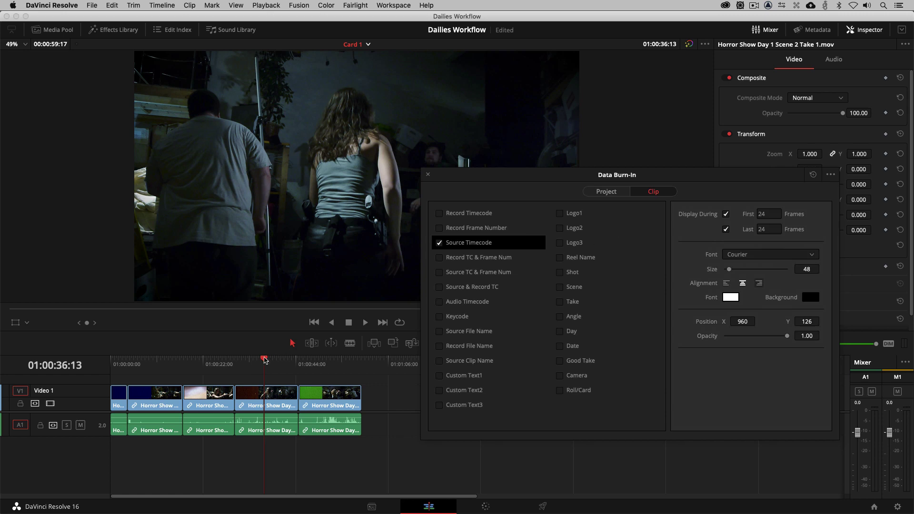
left_click_drag(263, 361, 235, 365)
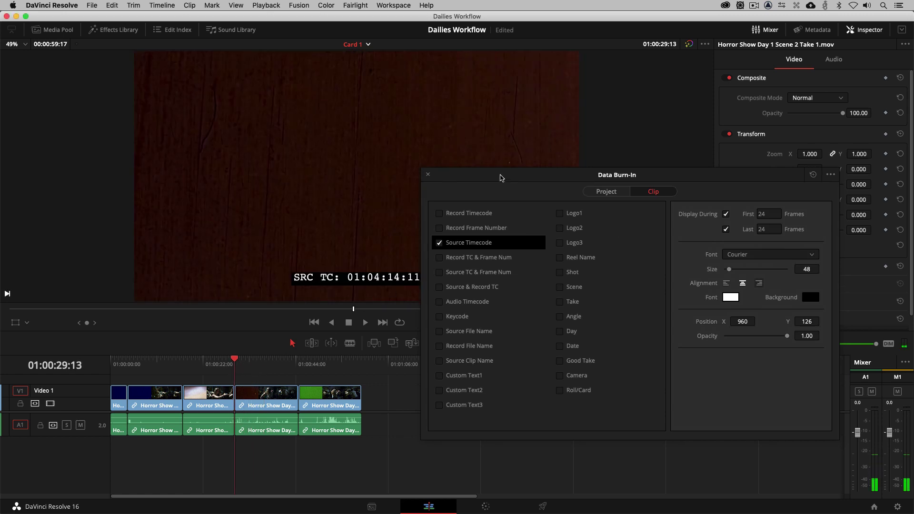
left_click_drag(501, 177, 571, 192)
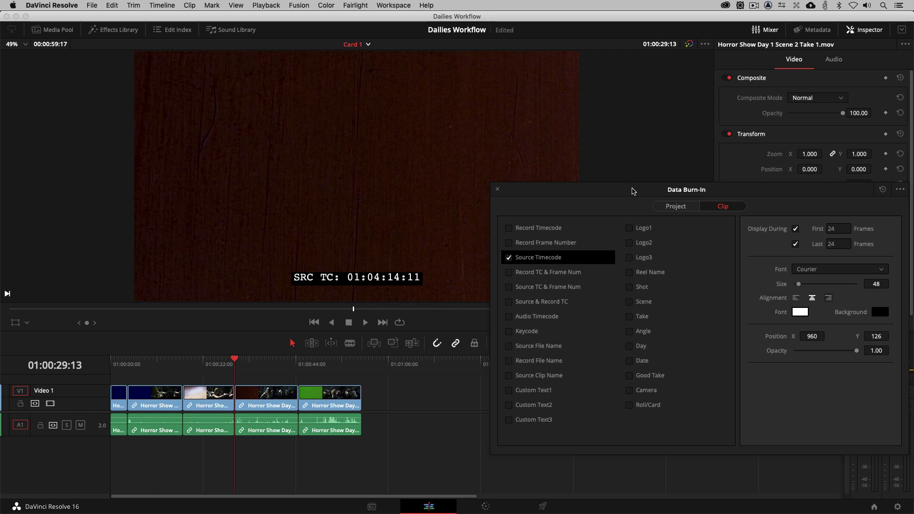
- Uncheck Display During and Source Timecode so Scene 2 Take 1 has no clip overlay
left_click_drag(634, 191, 601, 183)
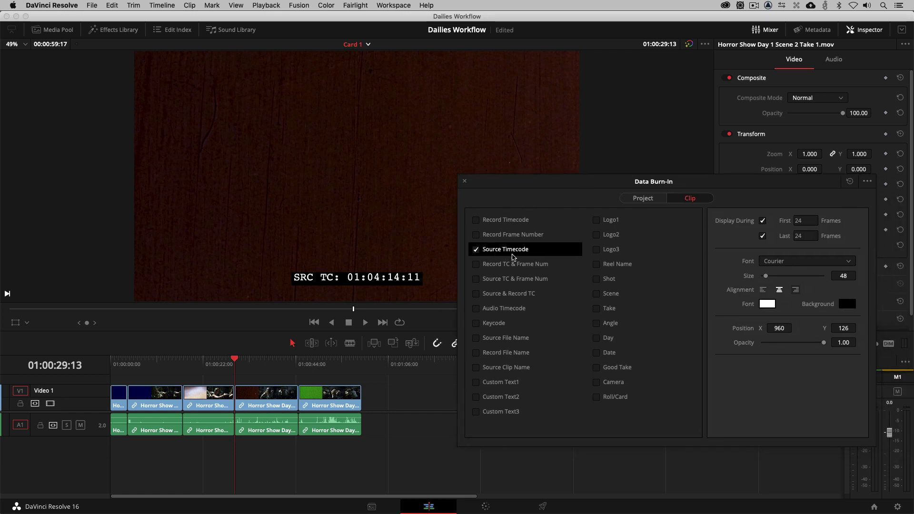
left_click(763, 221)
left_click_drag(244, 362, 276, 362)
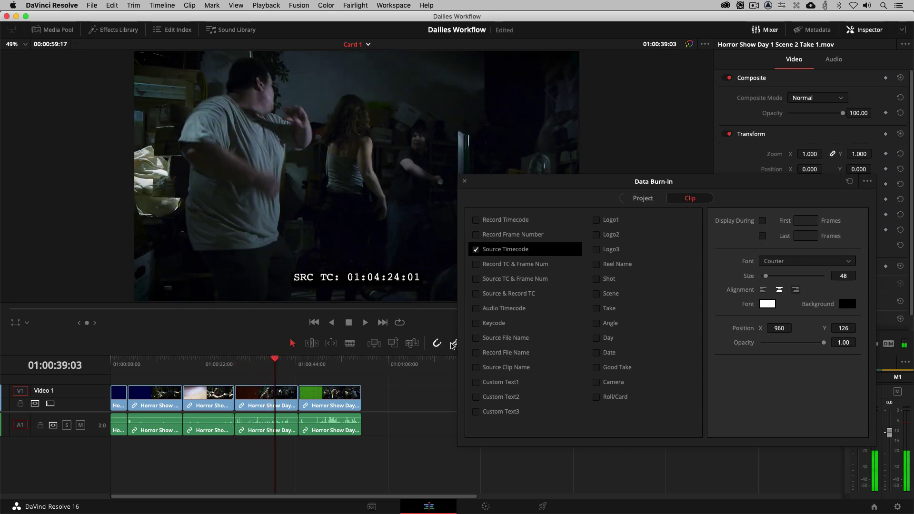
left_click(330, 367)
left_click(270, 364)
mouse_move(216, 367)
left_mouse_down()
mouse_move(188, 364)
mouse_move(258, 365)
left_mouse_up()
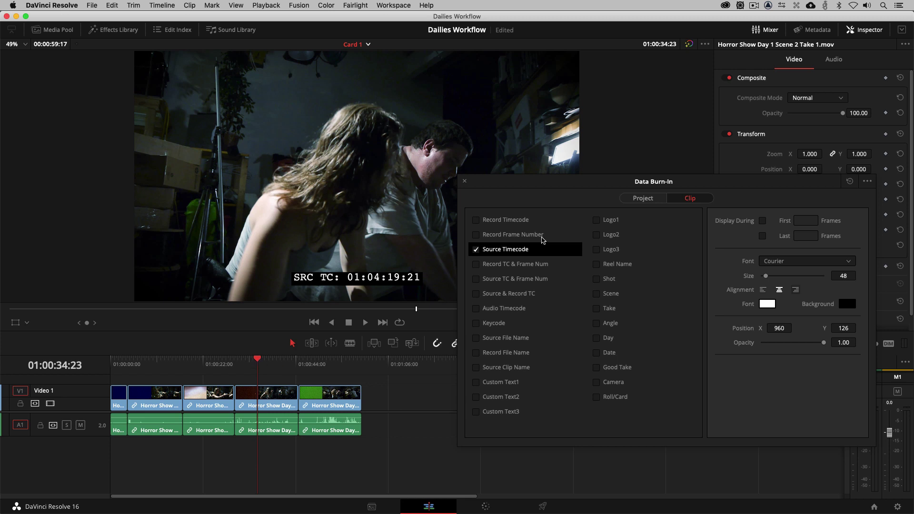
left_click(477, 250)
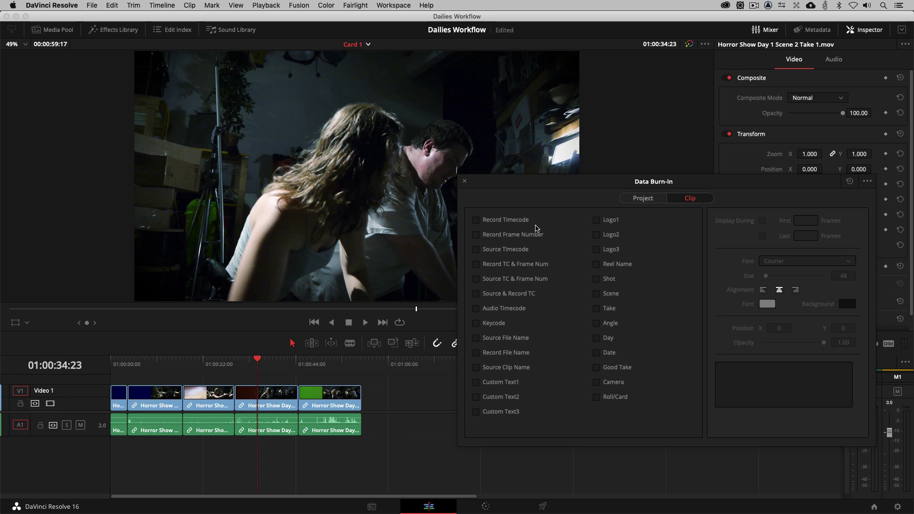
- On the Project tab, enable Source Timecode and Source Clip Name burn-ins
left_click(641, 199)
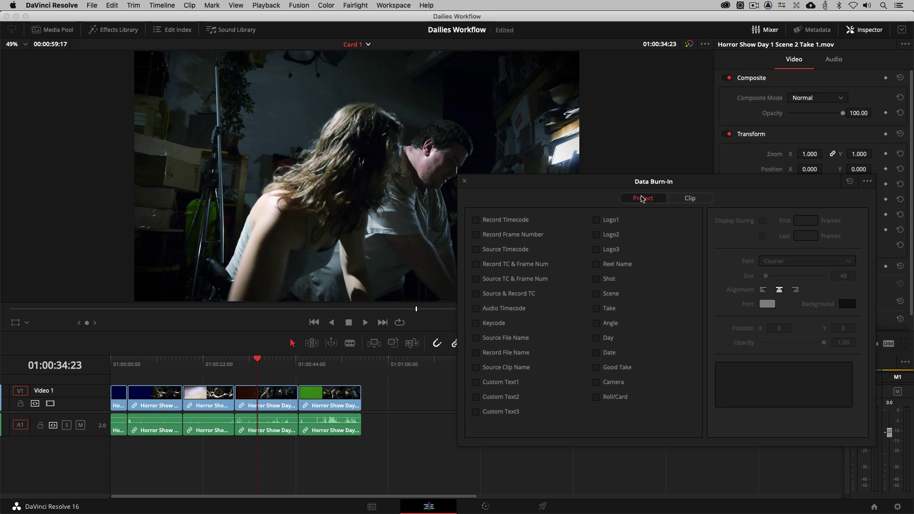
left_click(476, 250)
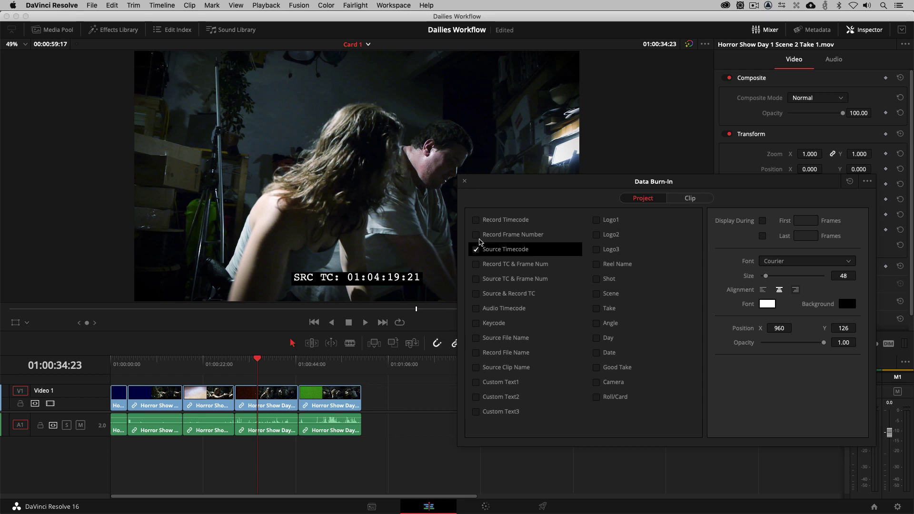
left_click(476, 368)
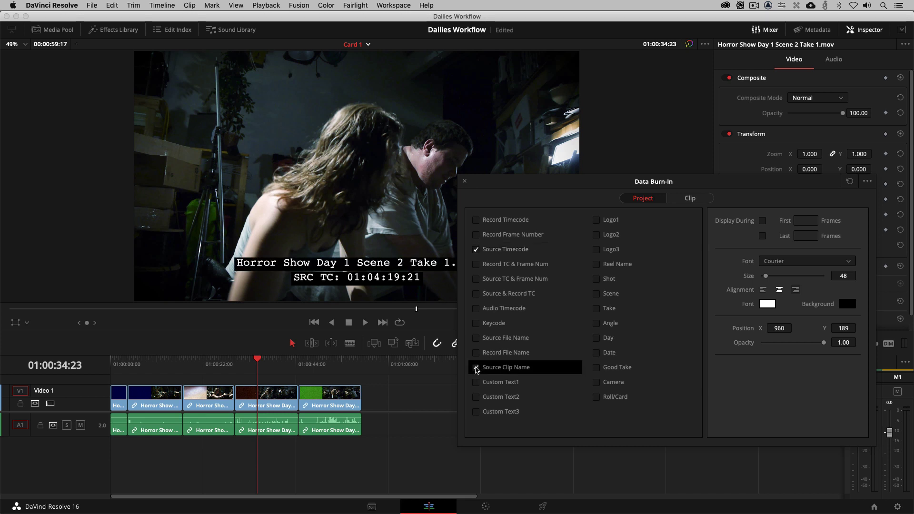
mouse_move(541, 185)
left_mouse_down()
mouse_move(537, 222)
mouse_move(549, 167)
left_mouse_up()
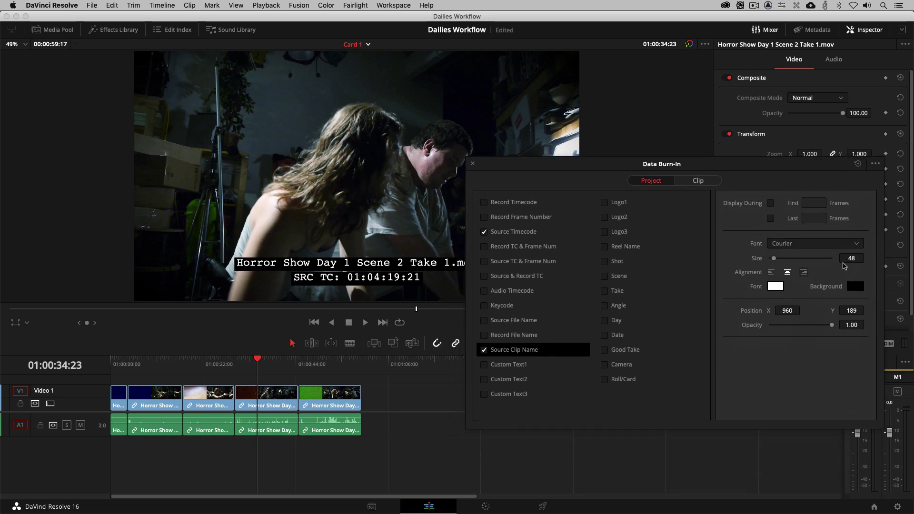
- Set the burn-in text size to 28 and raise Position Y so the clip name sits on top
left_click(855, 257)
key("BackSpace")
key("BackSpace")
type("2")
key("Return")
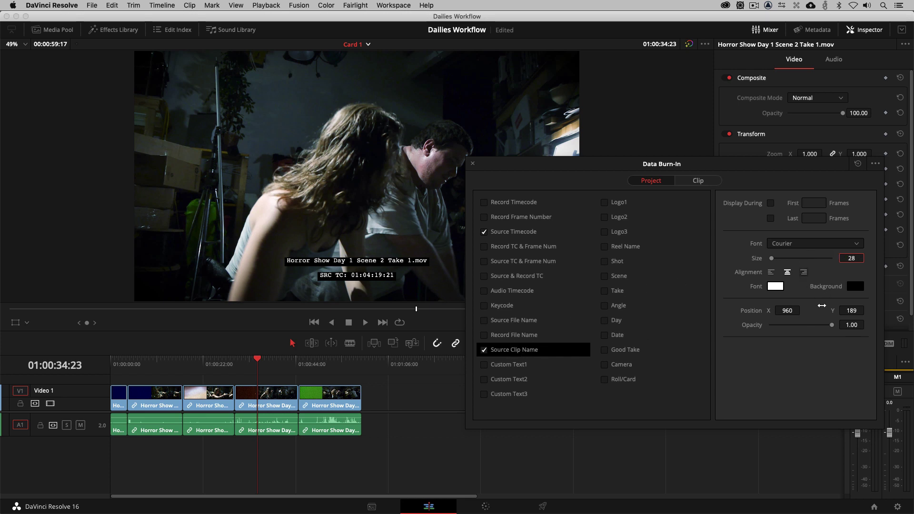
left_click_drag(847, 311, 849, 310)
mouse_move(733, 172)
left_mouse_down()
mouse_move(294, 221)
mouse_move(283, 279)
mouse_move(298, 227)
left_mouse_up()
mouse_move(415, 366)
left_mouse_down()
mouse_move(454, 369)
mouse_move(412, 369)
left_mouse_up()
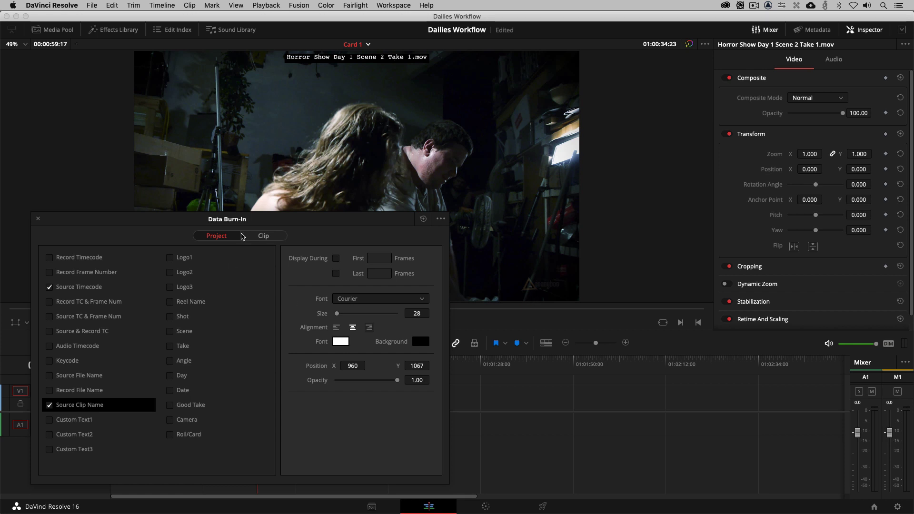
- Check the burn-in on the frame, then close the Data Burn-In window
left_click_drag(246, 219, 548, 338)
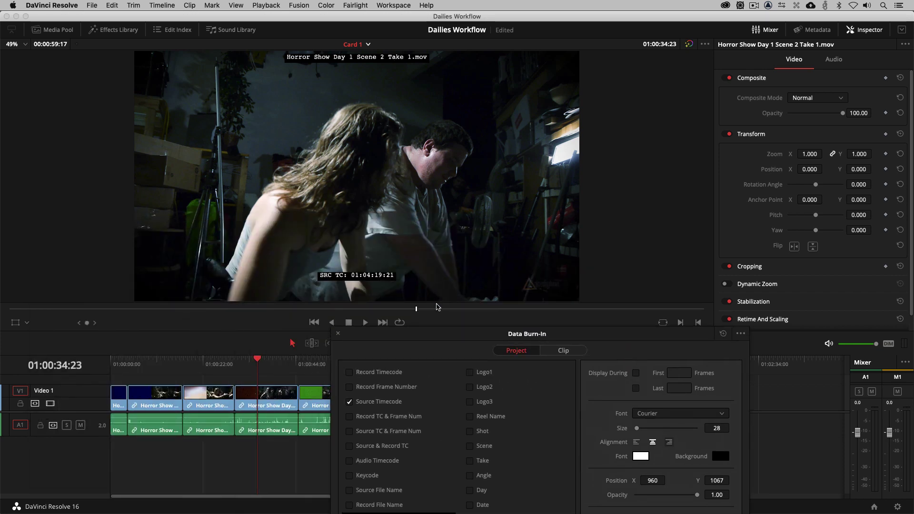
left_click_drag(433, 333, 351, 117)
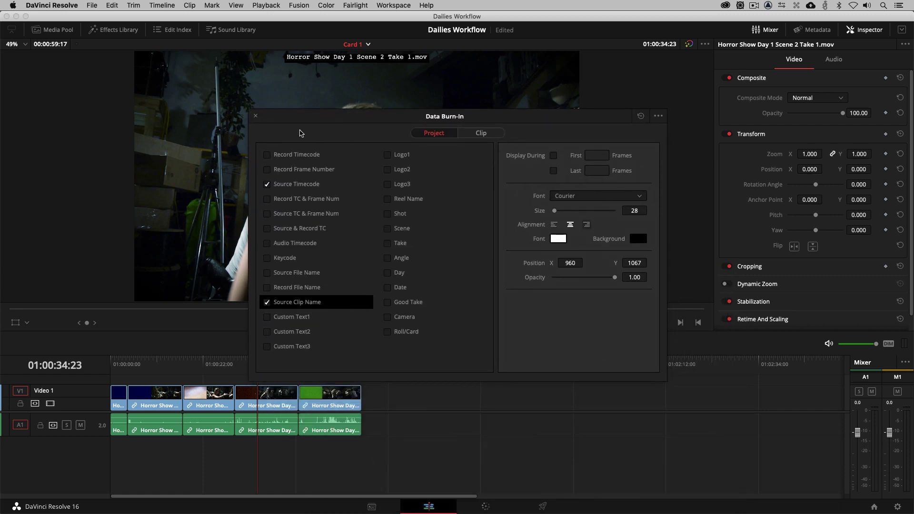
left_click(657, 117)
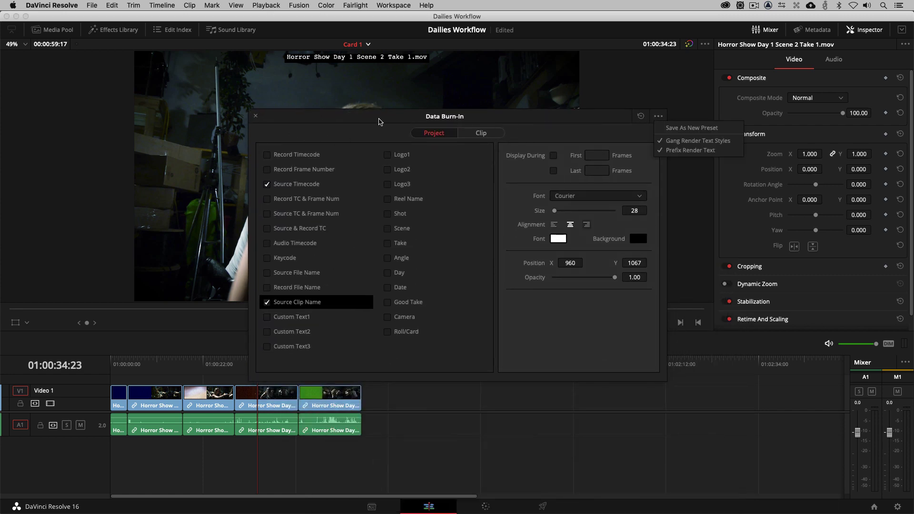
left_click(256, 116)
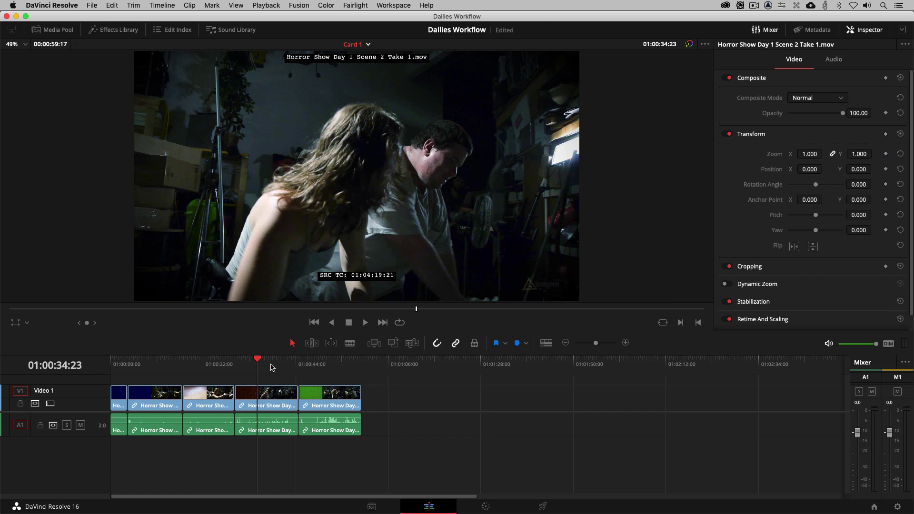
- Open the media pool's Card 2 bin and select all five Horror Show Day 2 clips
left_click_drag(257, 367, 106, 381)
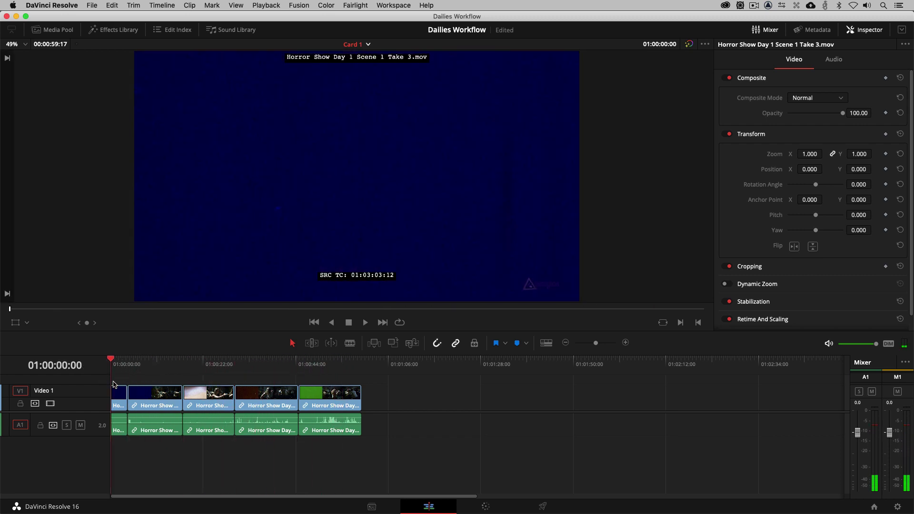
left_click(52, 30)
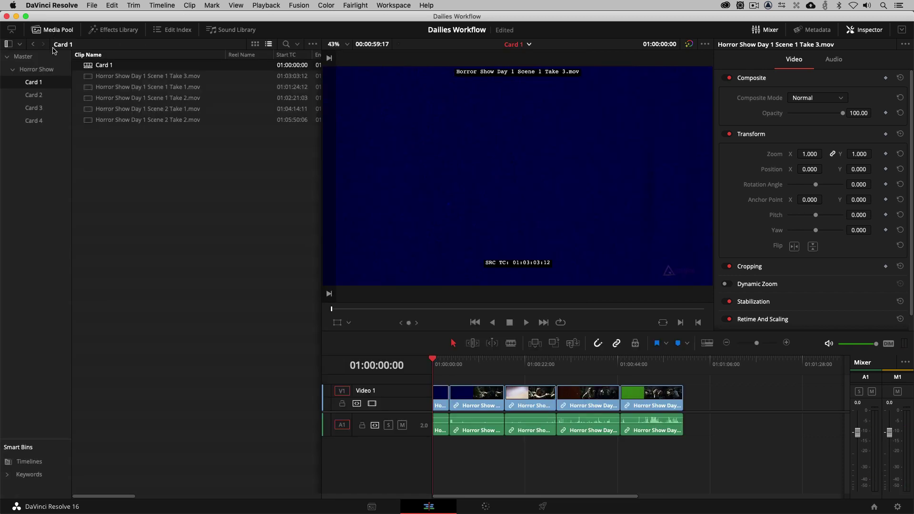
left_click(34, 94)
left_click(123, 98)
key("super+a")
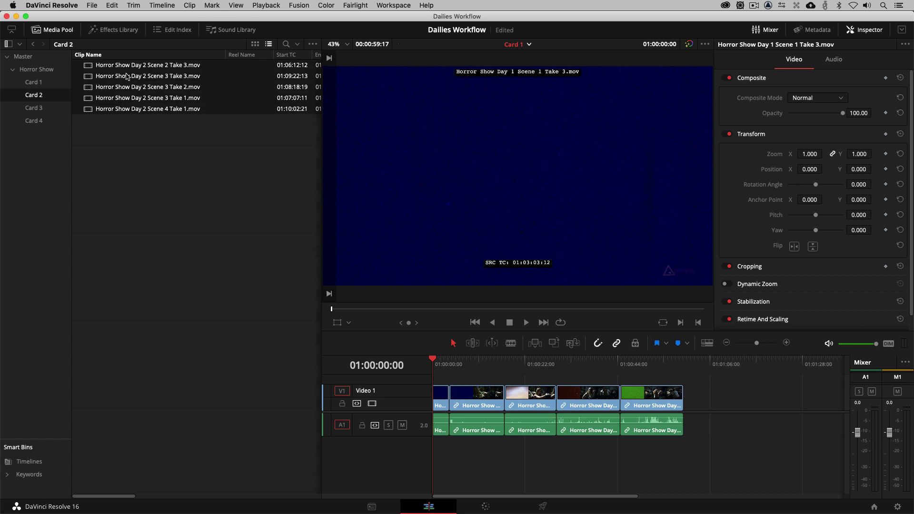
right_click(127, 64)
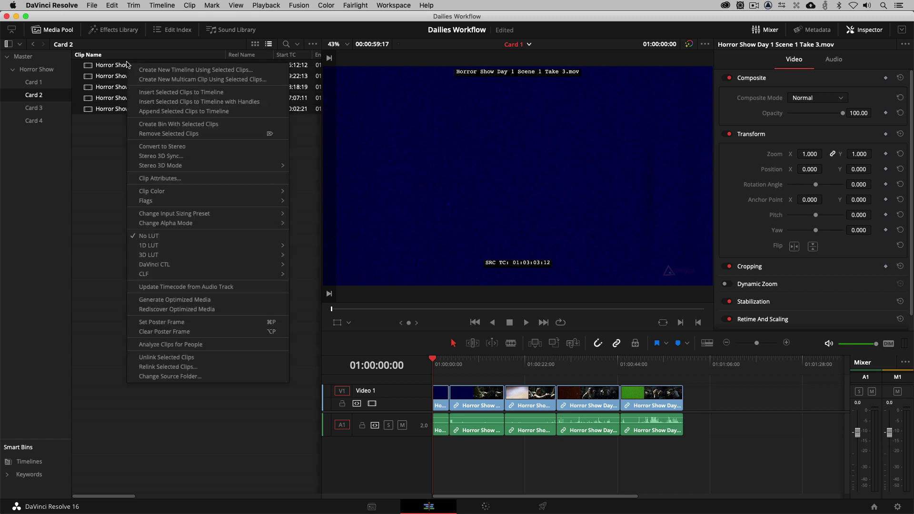
mouse_move(148, 245)
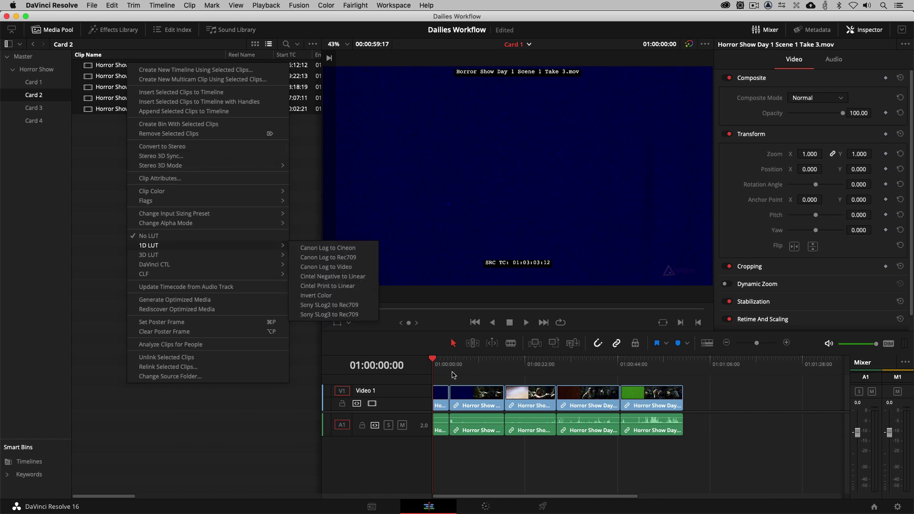
left_click(450, 373)
left_click(471, 374)
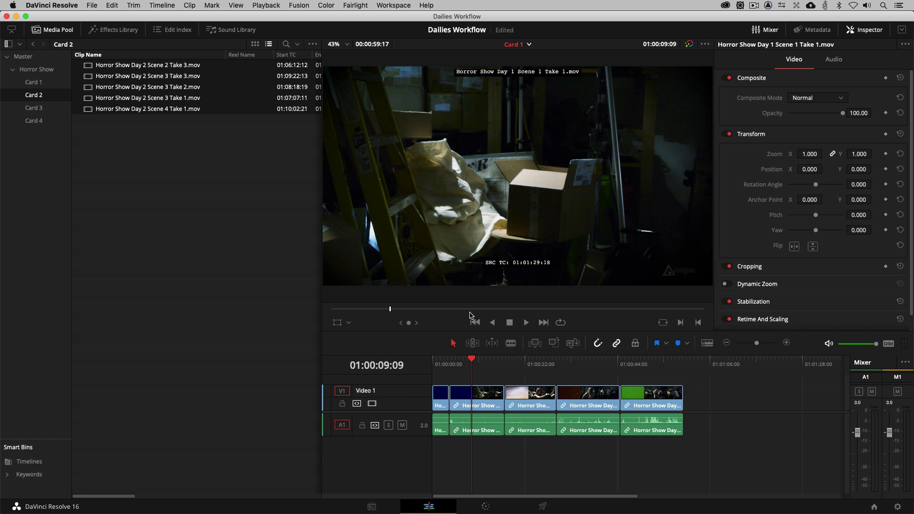
mouse_move(574, 388)
- Create a 'Card 2' timeline with 1 audio track from the clips, then open and scrub it
right_click(116, 88)
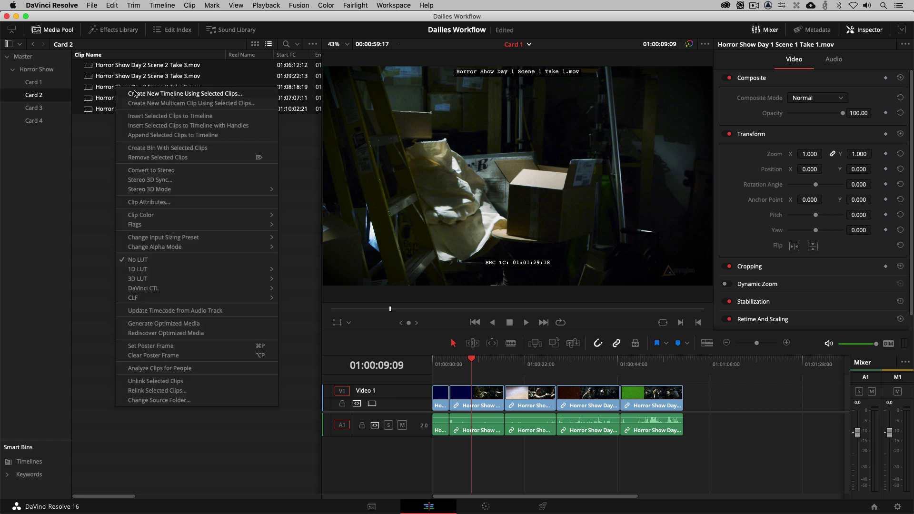
left_click(135, 93)
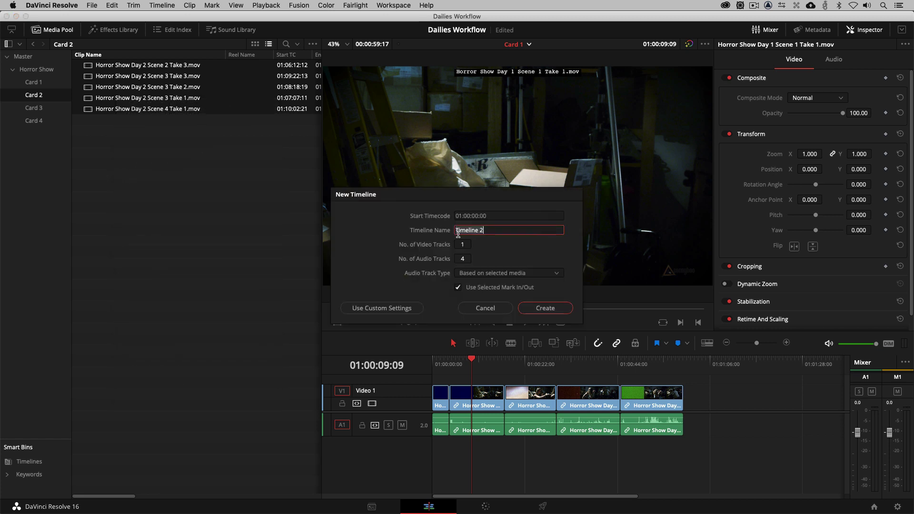
type("Card")
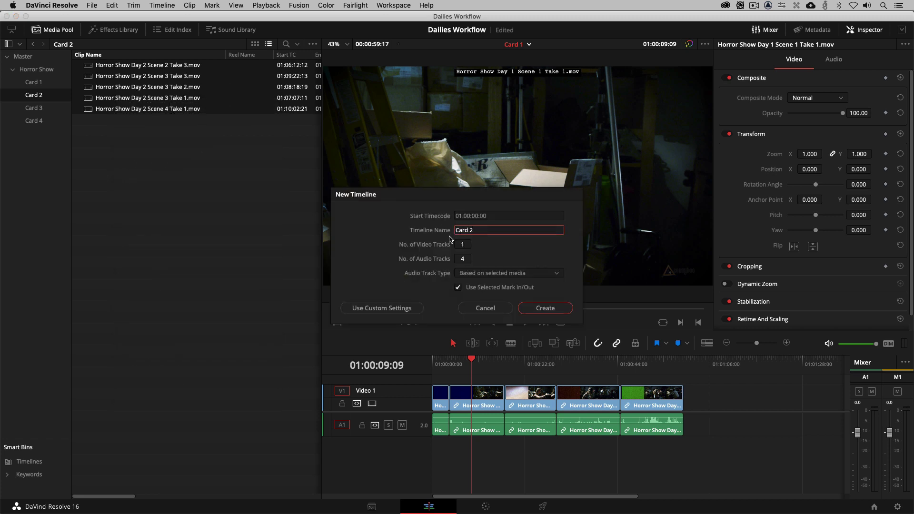
left_click(461, 259)
type("1")
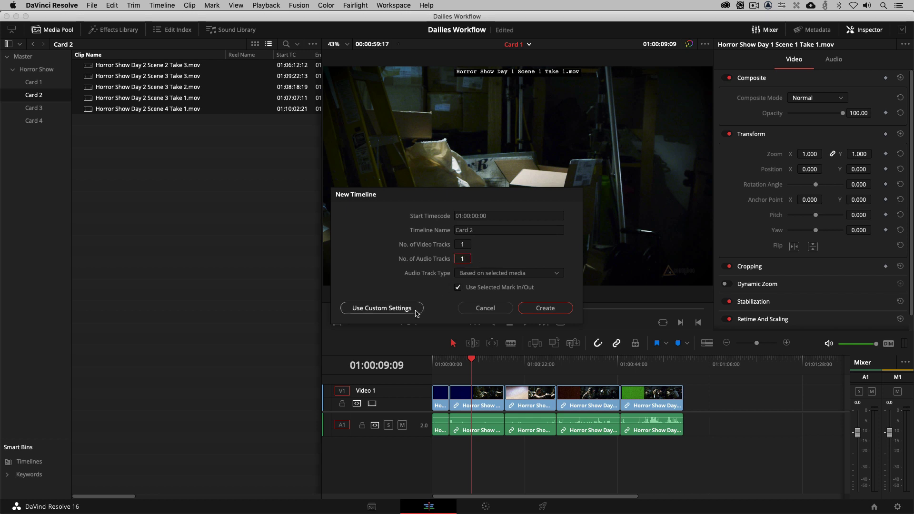
left_click(400, 311)
left_click(440, 214)
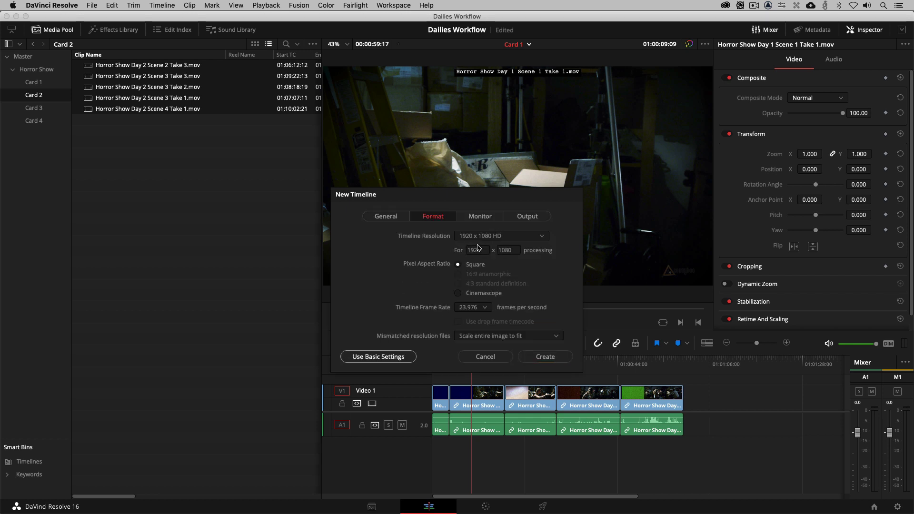
left_click(545, 356)
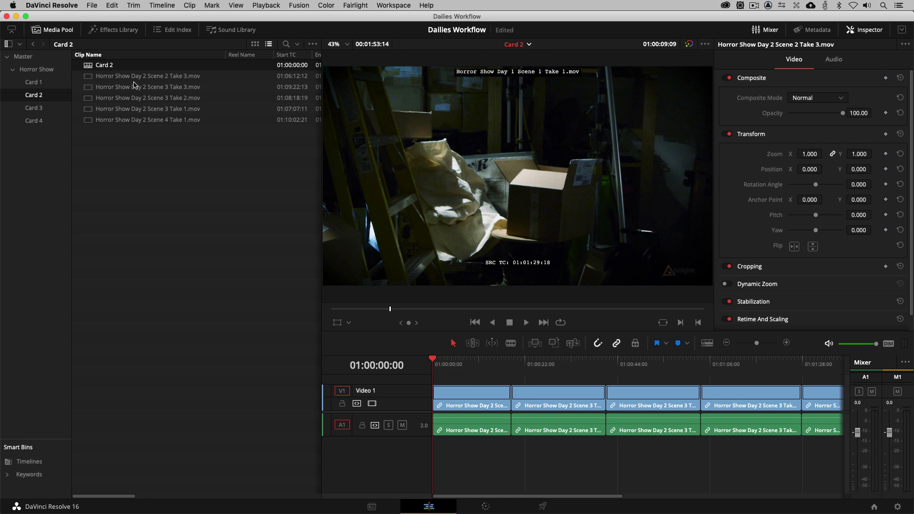
double_click(91, 66)
left_click_drag(432, 360, 414, 374)
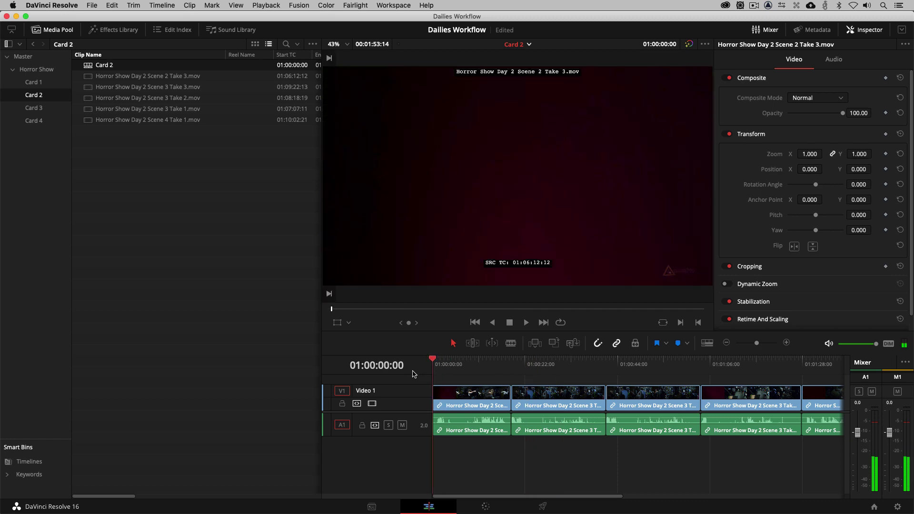
- On the Deliver page, set the render codec to DNxHD with type 1080p 36 8-bit
left_click(541, 506)
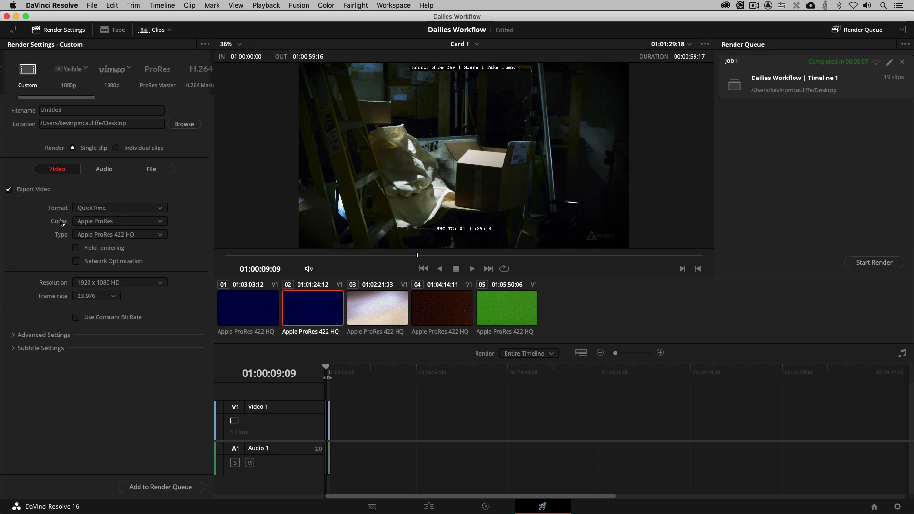
left_click(97, 222)
left_click(91, 244)
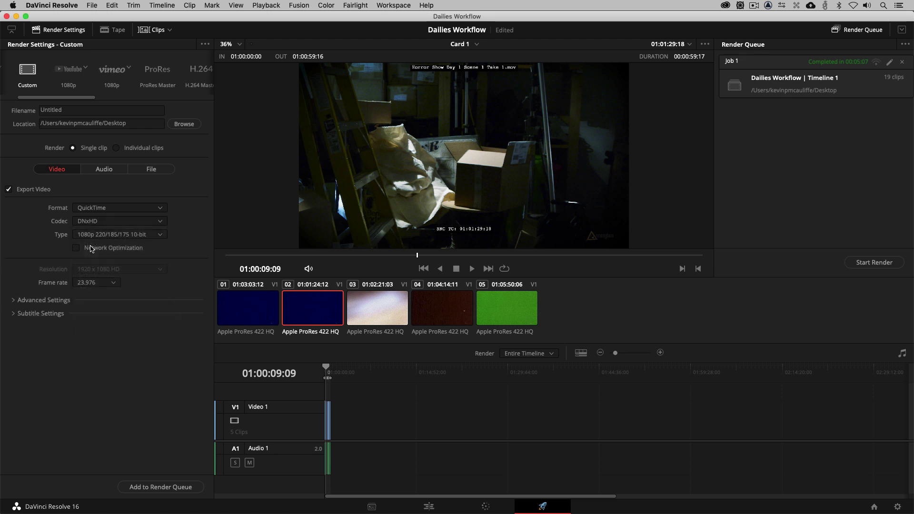
left_click(99, 235)
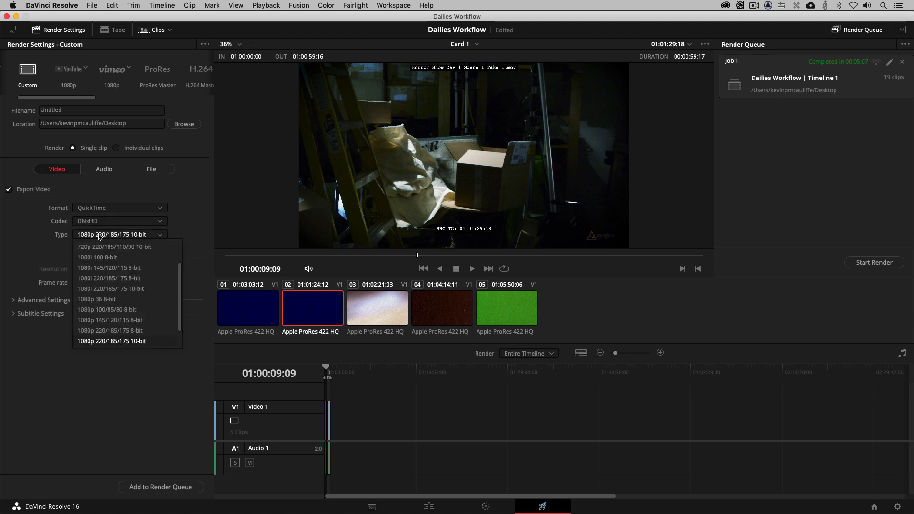
left_click(95, 299)
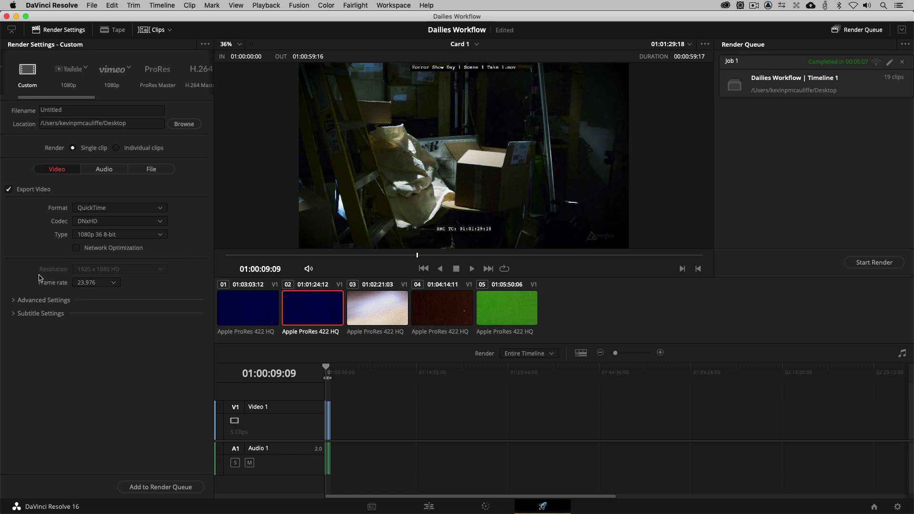
- Delete the completed Job 1 from the Render Queue and set rendering to Individual clips
left_click(104, 169)
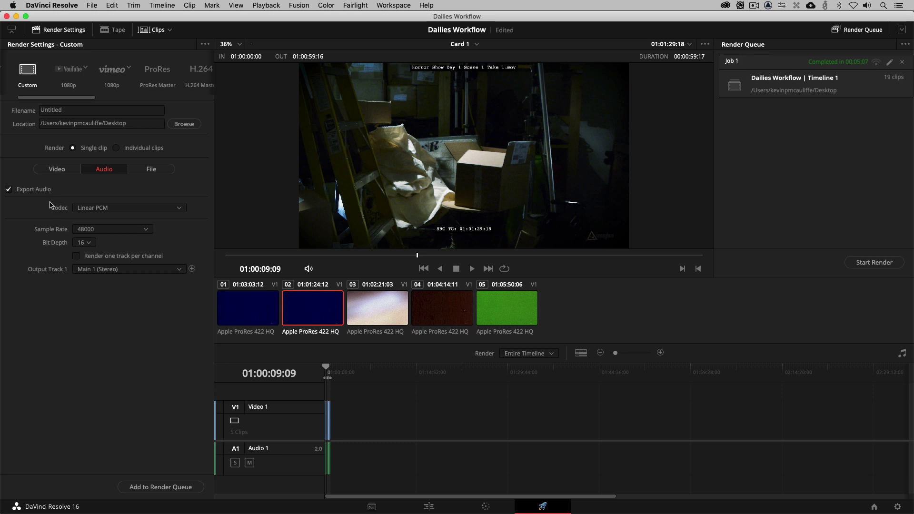
left_click(902, 61)
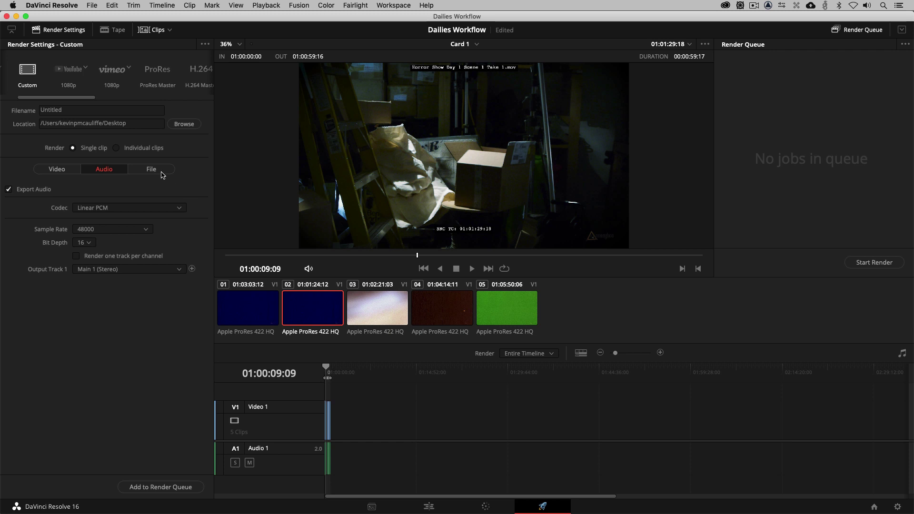
left_click(116, 148)
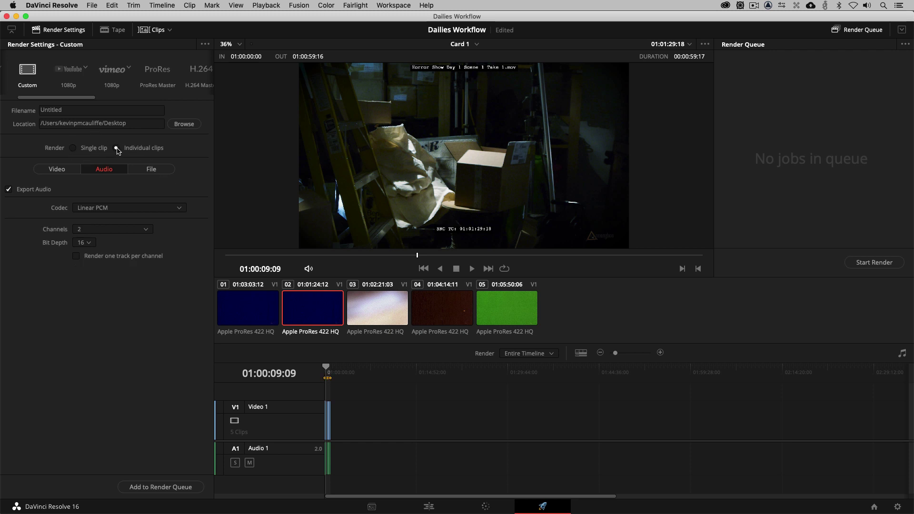
left_click(57, 169)
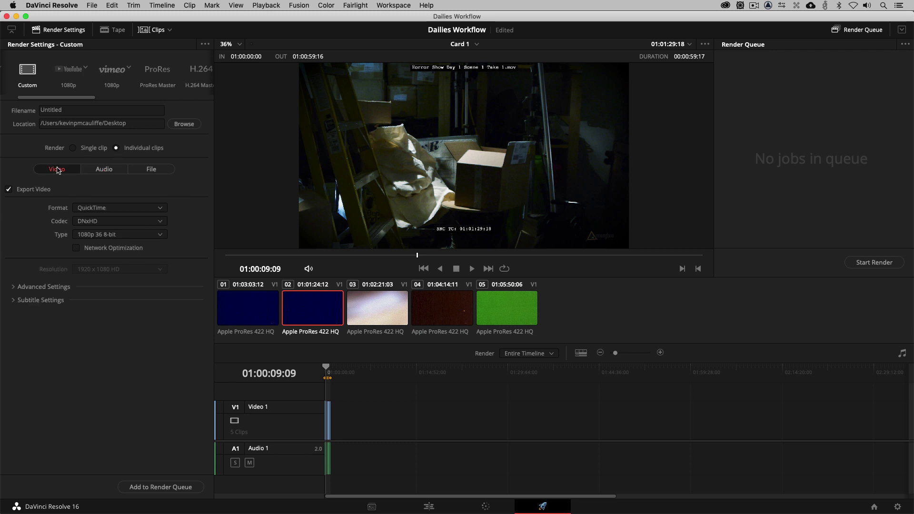
left_click(97, 170)
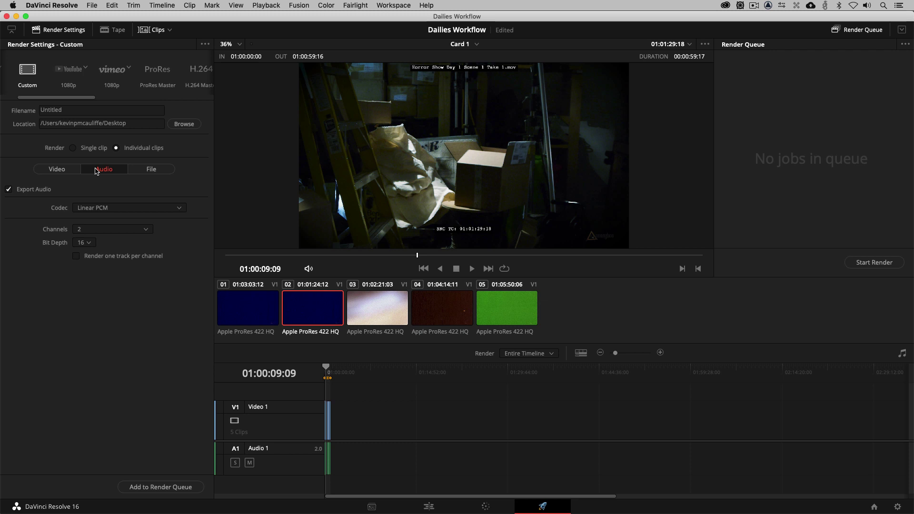
- Name output files by Source name and preserve 2 folder levels, giving /Horror Show/Card 1
left_click(146, 169)
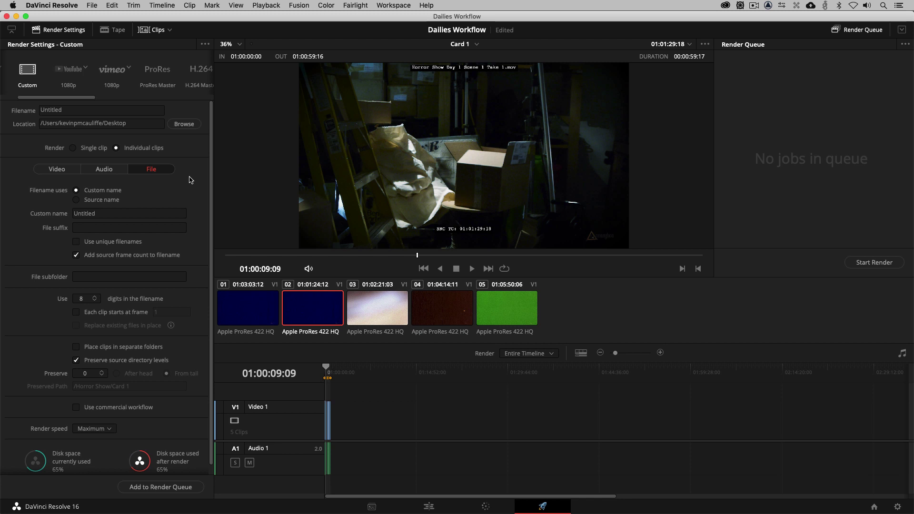
left_click(76, 200)
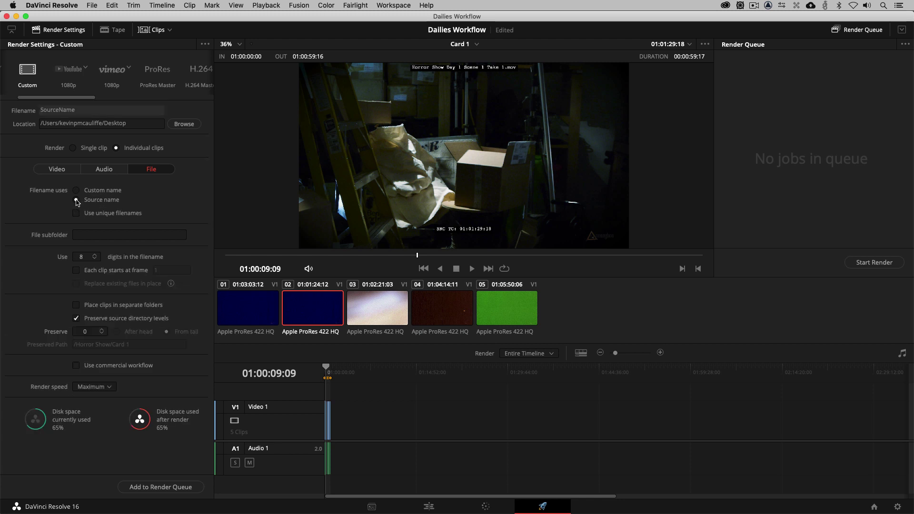
left_click(102, 330)
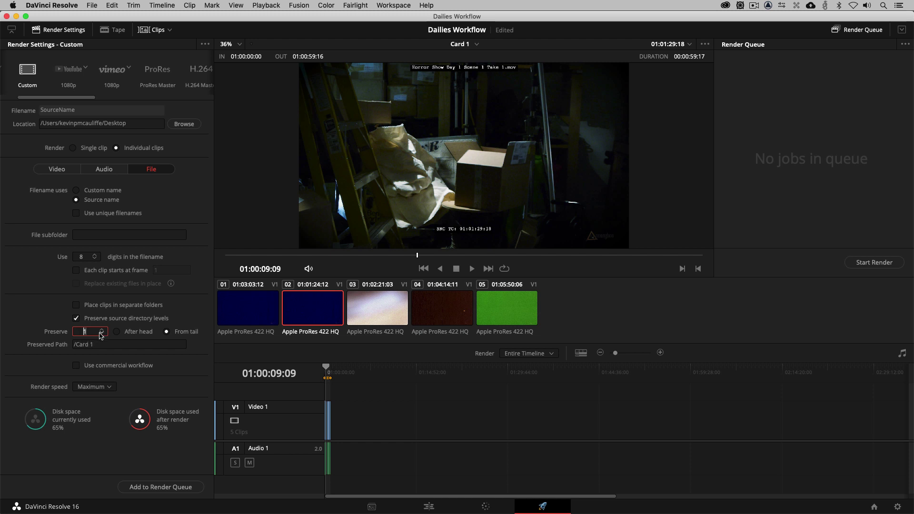
left_click(102, 330)
- Expand the Video tab's Advanced Settings and keep Data burn-in at Same as project
left_click(53, 170)
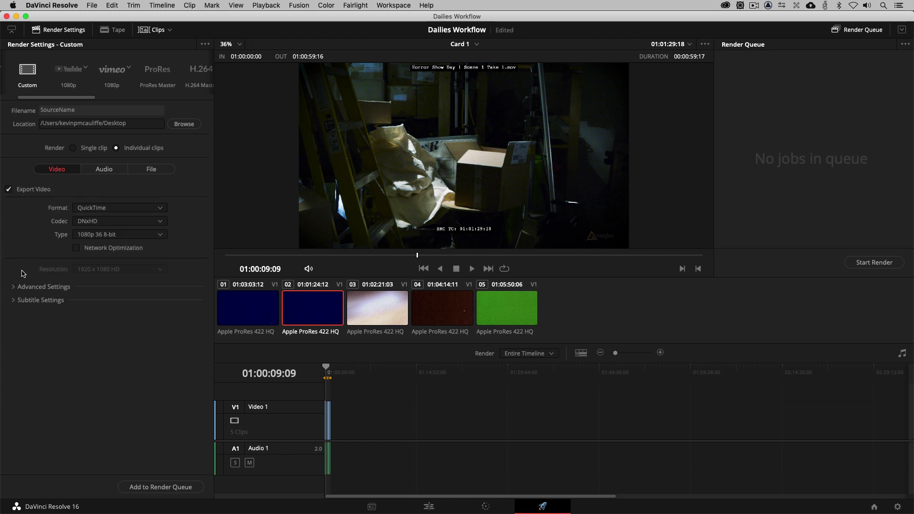
left_click(14, 287)
scroll(14, 300, "down", 5)
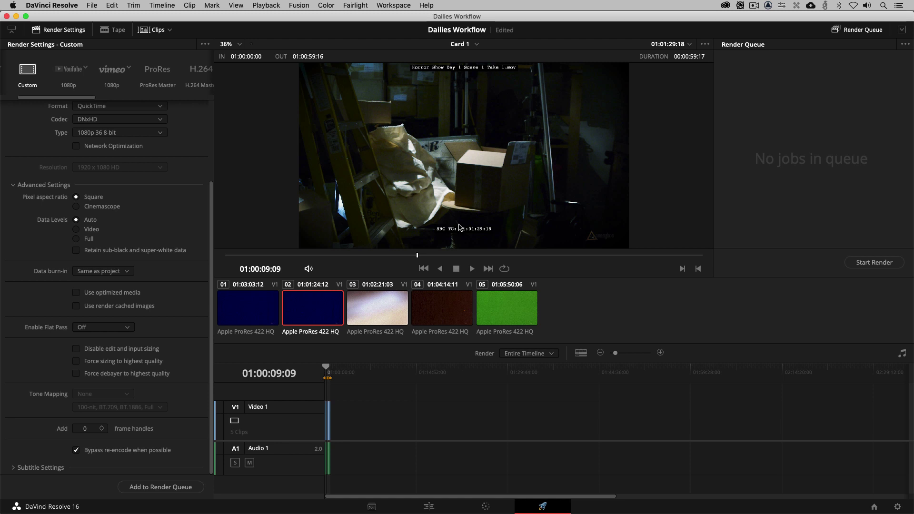
left_click(123, 271)
left_click(103, 294)
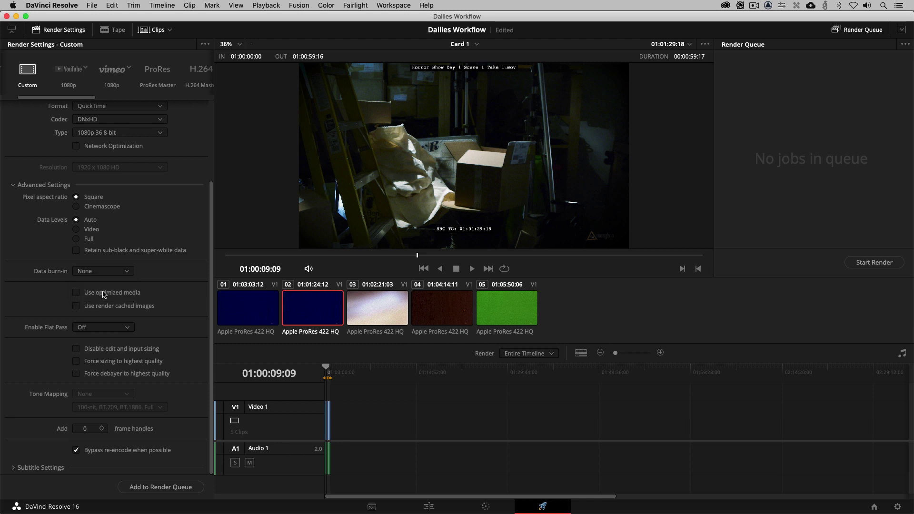
left_click(94, 274)
left_click(89, 285)
- Queue the Card 1 render job and switch the timeline to Card 2
left_click(170, 487)
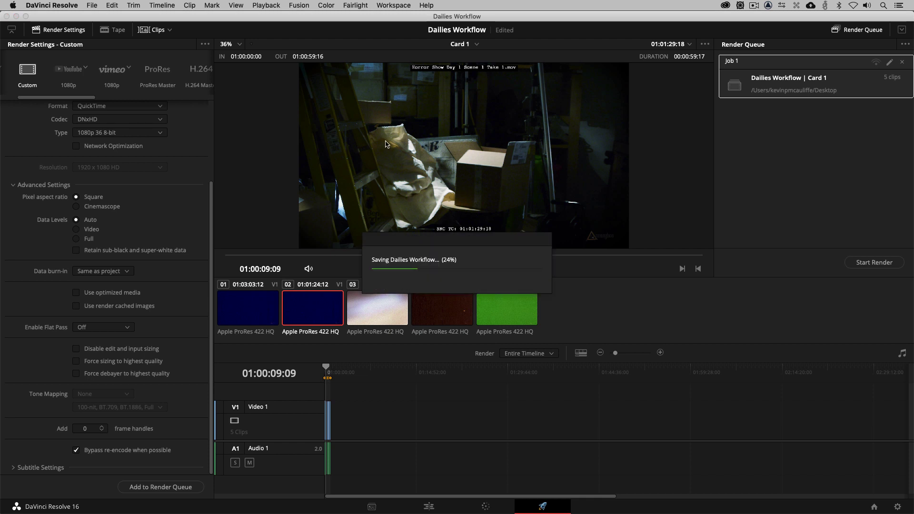
left_click(477, 45)
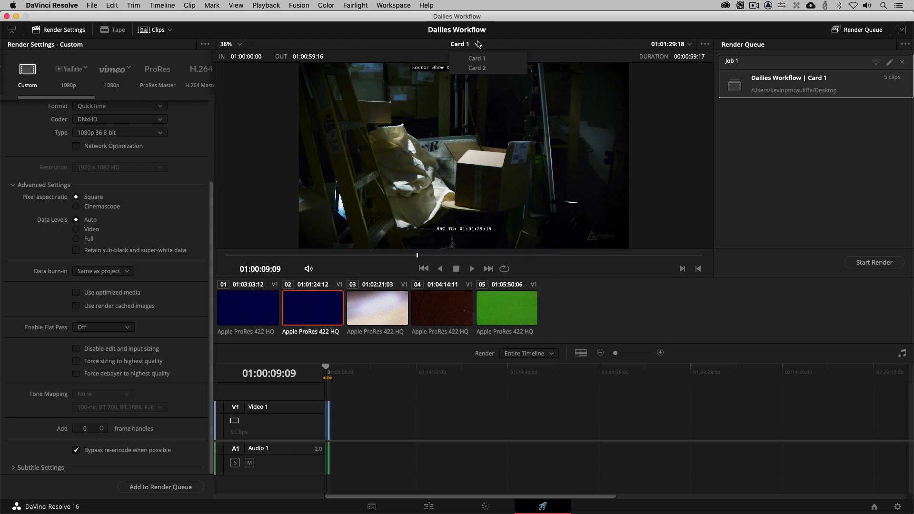
left_click(472, 69)
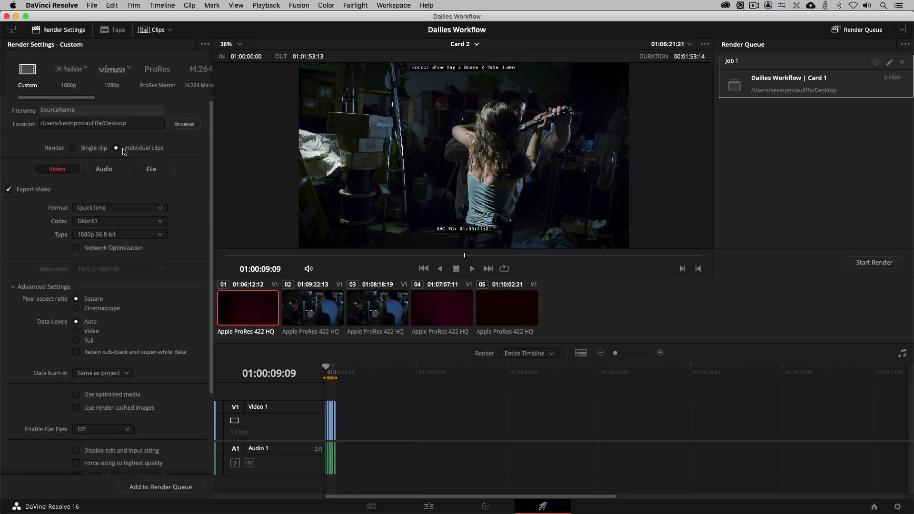
- Set Card 2 to individual clips, Source name and Preserve 2, then add it to the queue
left_click(72, 148)
left_click(127, 150)
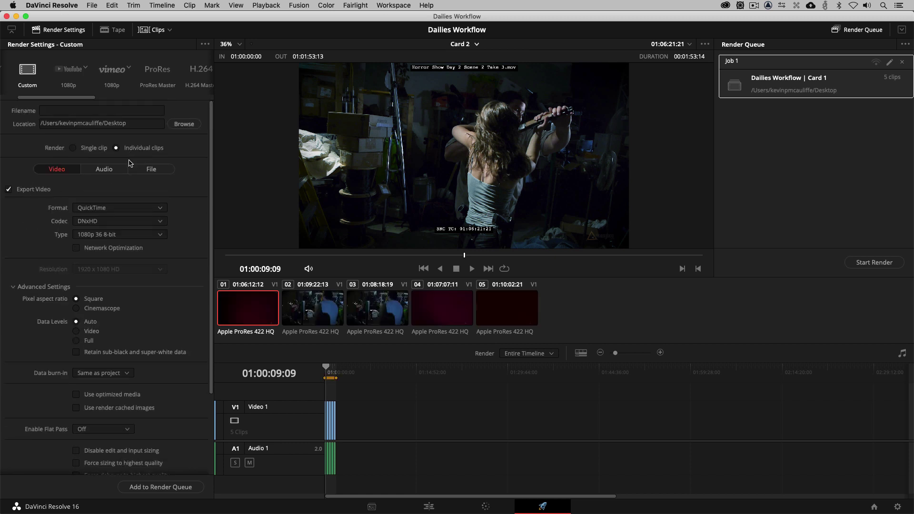
left_click(136, 167)
left_click(87, 200)
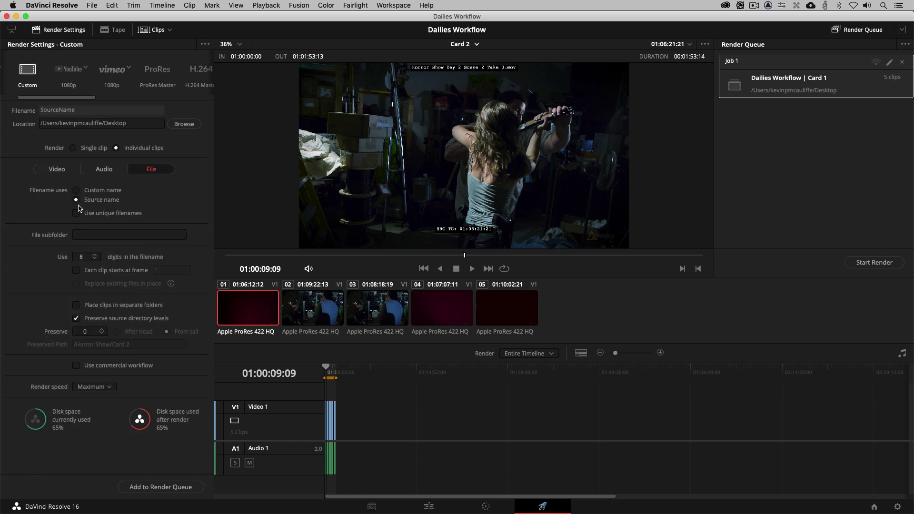
left_click(102, 330)
left_click(101, 330)
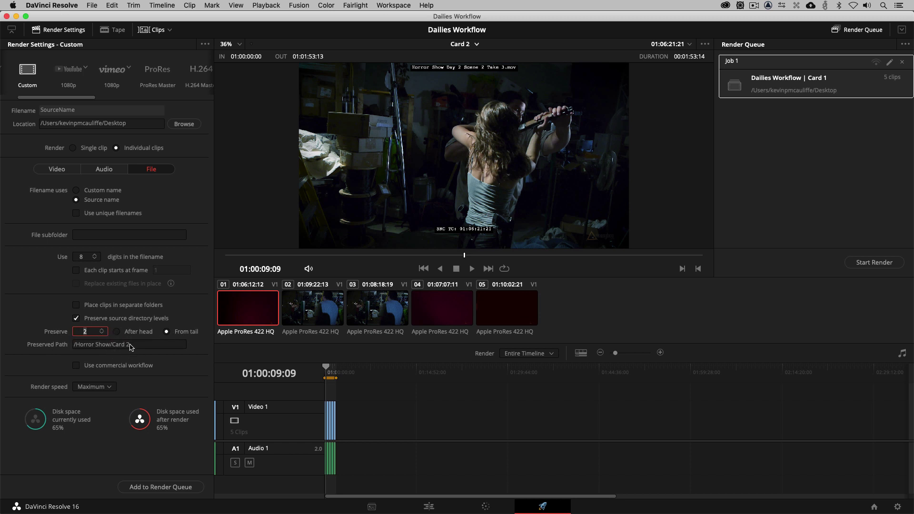
left_click(56, 172)
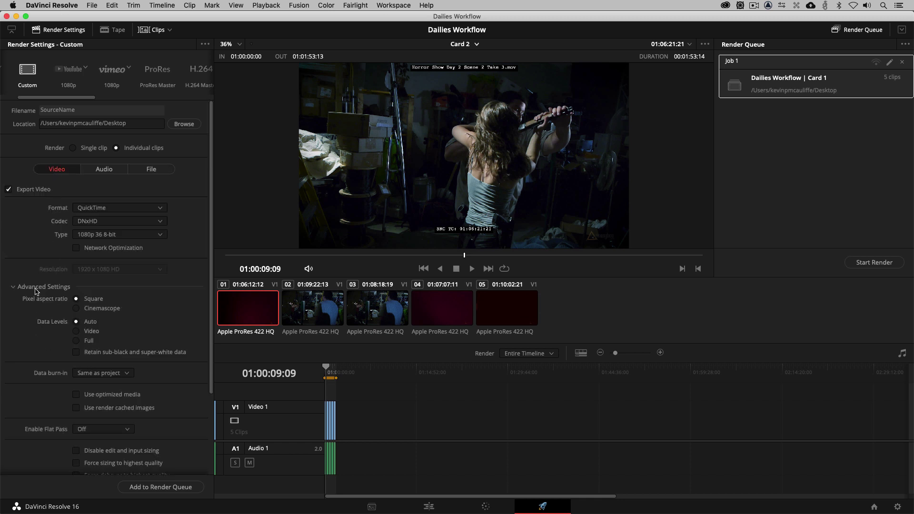
left_click(106, 171)
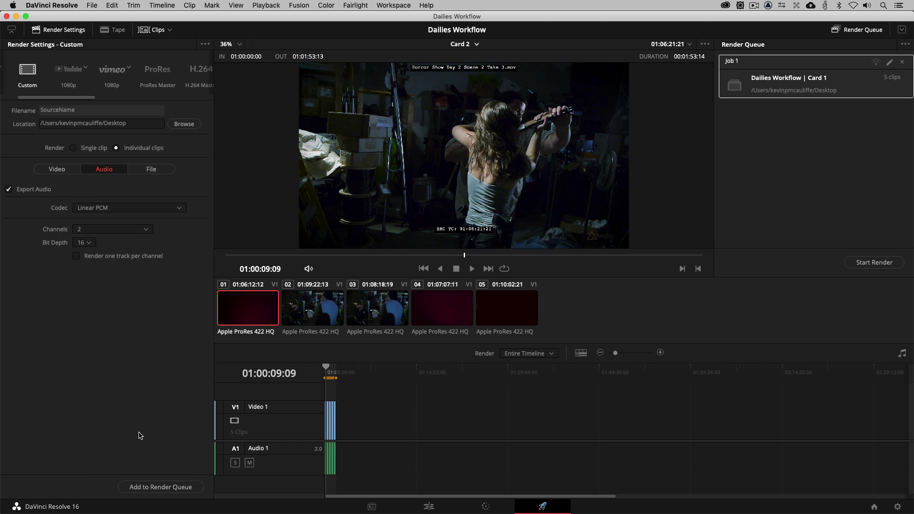
left_click(152, 487)
left_click(884, 240)
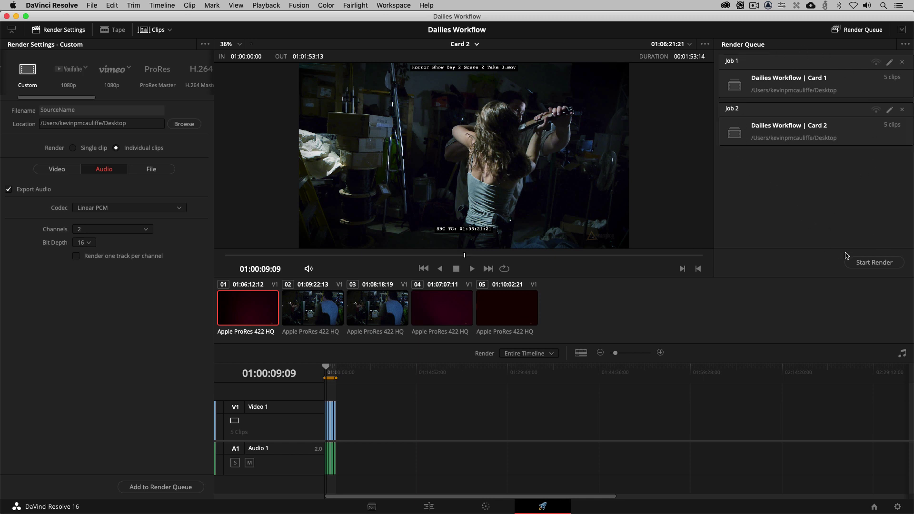
- Start Render on the queue holding the Card 1 and Card 2 jobs
left_click(864, 262)
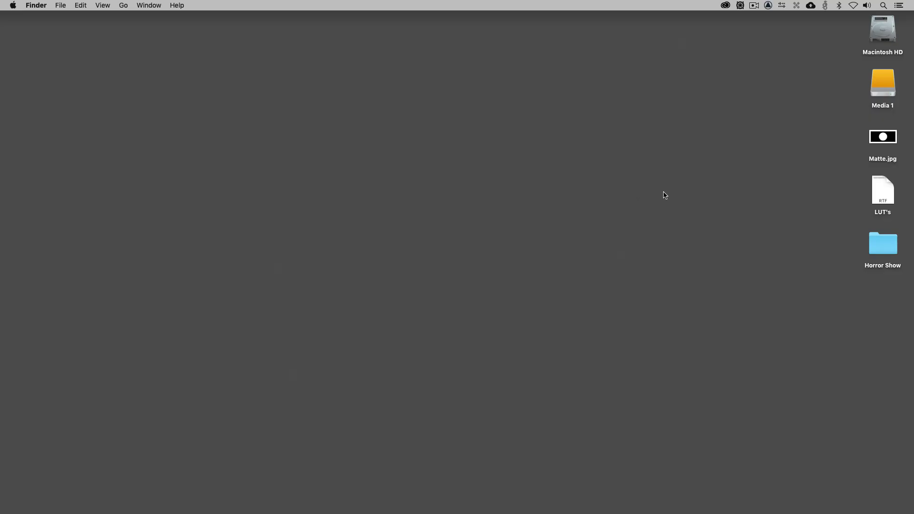
- Open the desktop Horror Show folder, expand Card 1 and Card 2, and bring up Take 1's context menu
double_click(884, 245)
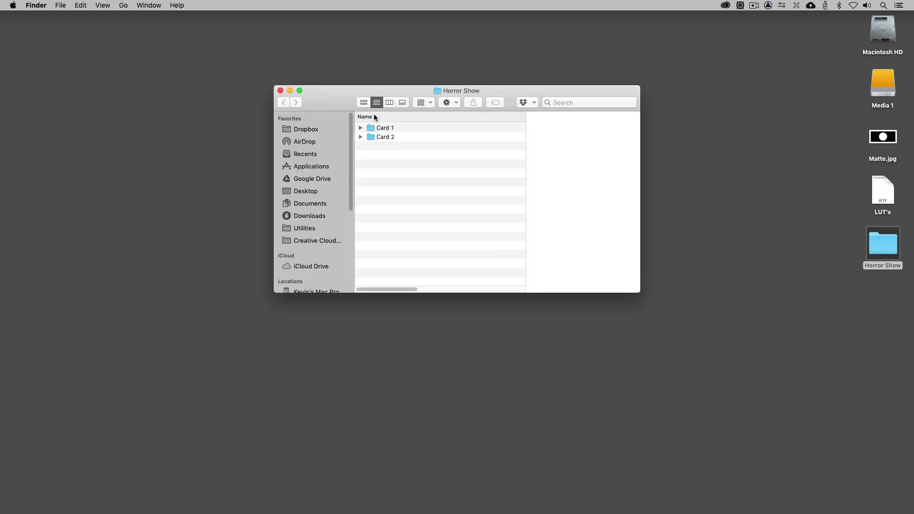
left_click(361, 128)
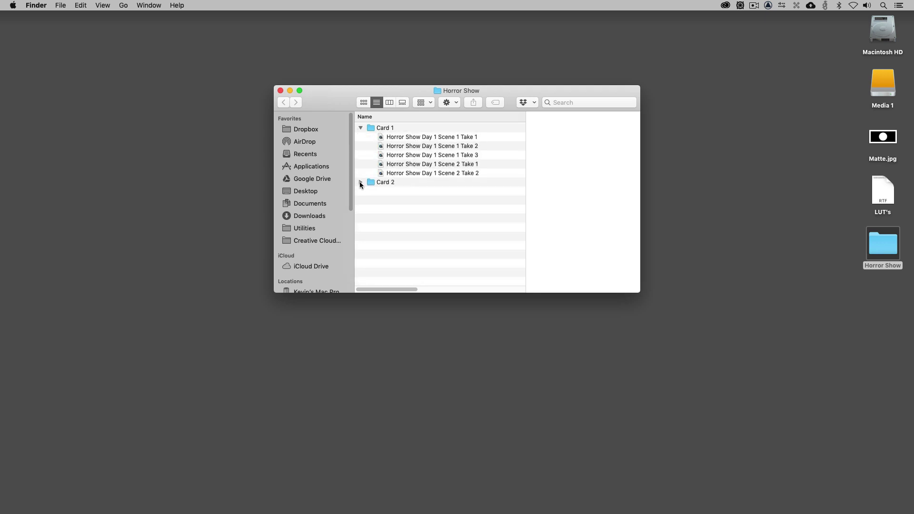
left_click(361, 183)
key("super+Tab")
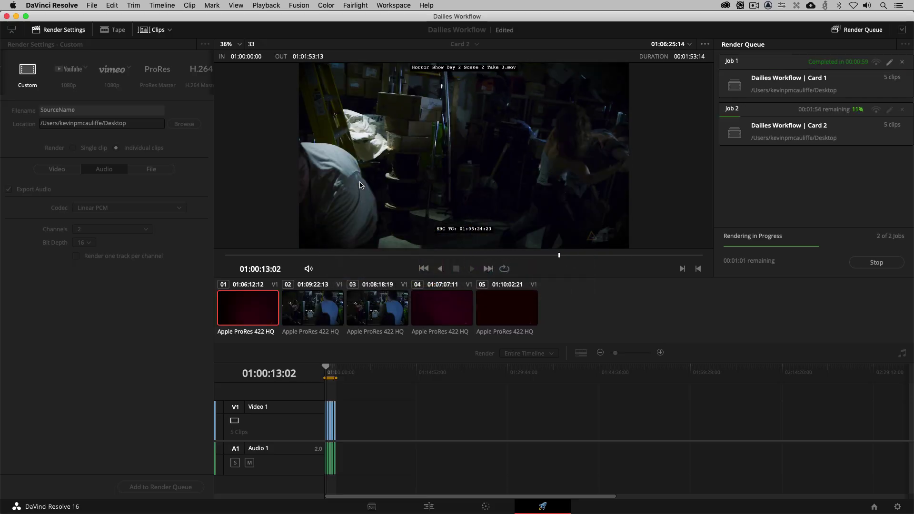
key("super+Tab")
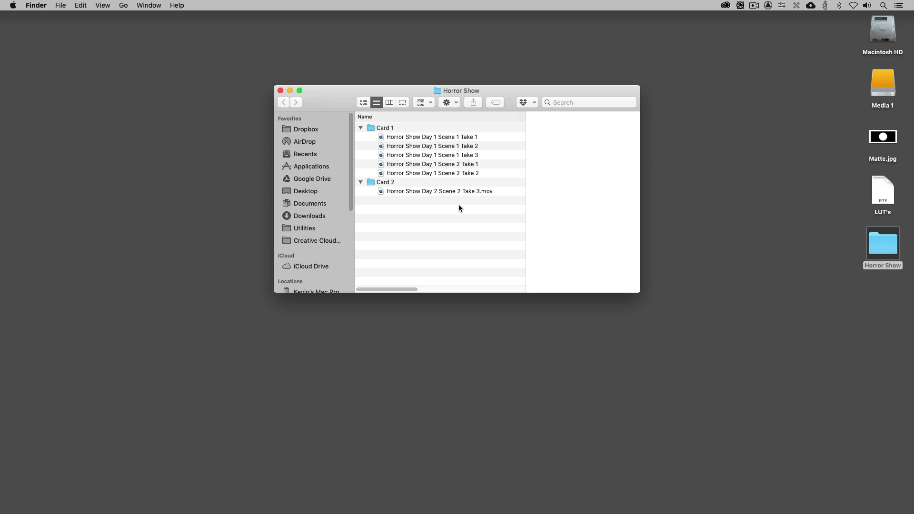
right_click(424, 136)
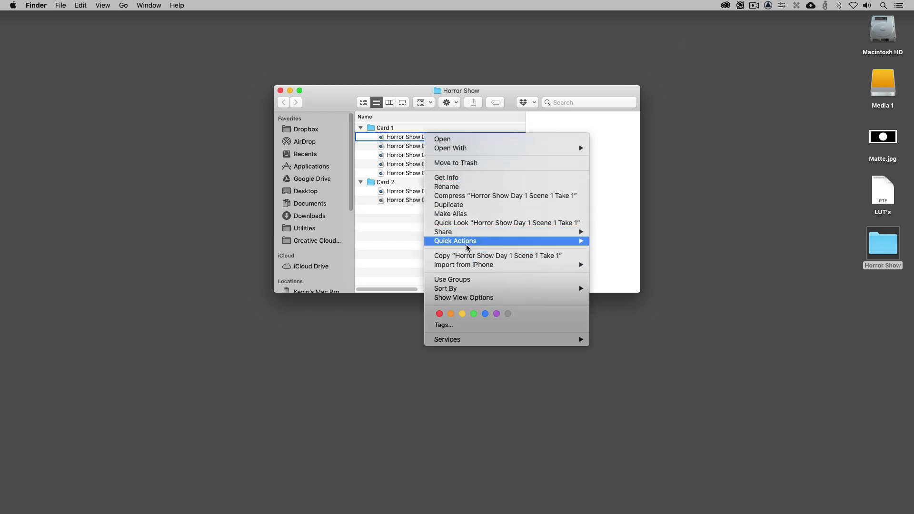
- Open Horror Show Day 1 Scene 1 Take 1.mov in Switch
mouse_move(467, 247)
mouse_move(536, 150)
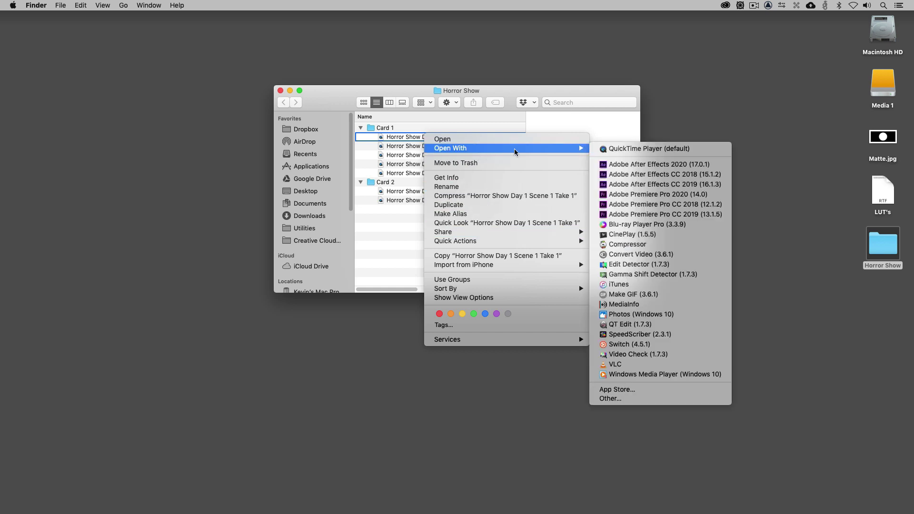
left_click(633, 344)
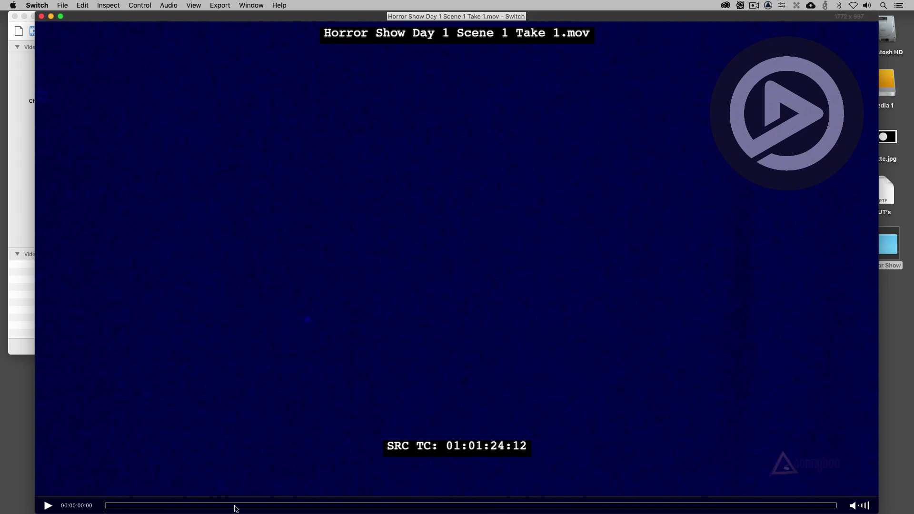
- Set Switch's timecode source to QuickTime Time Code Track to match the burned-in 01:01:26:19
left_click(234, 506)
left_click(77, 507)
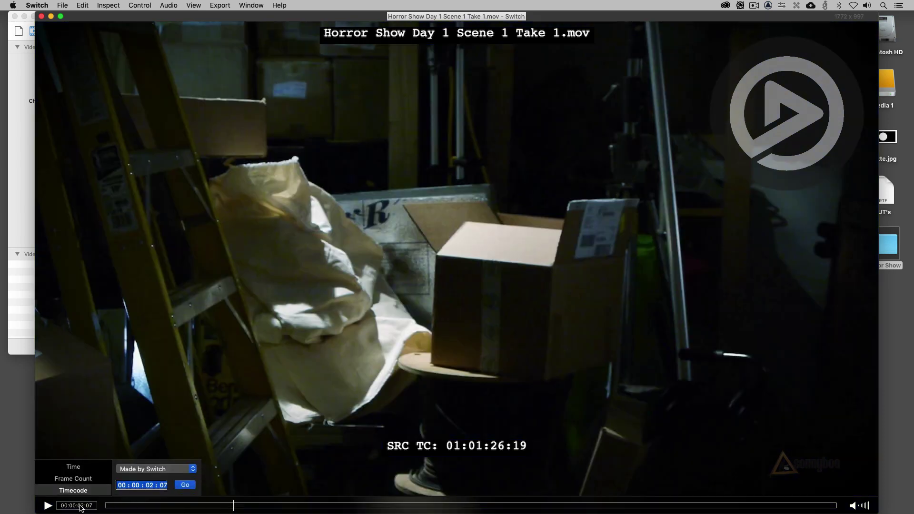
left_click(165, 470)
left_click(179, 460)
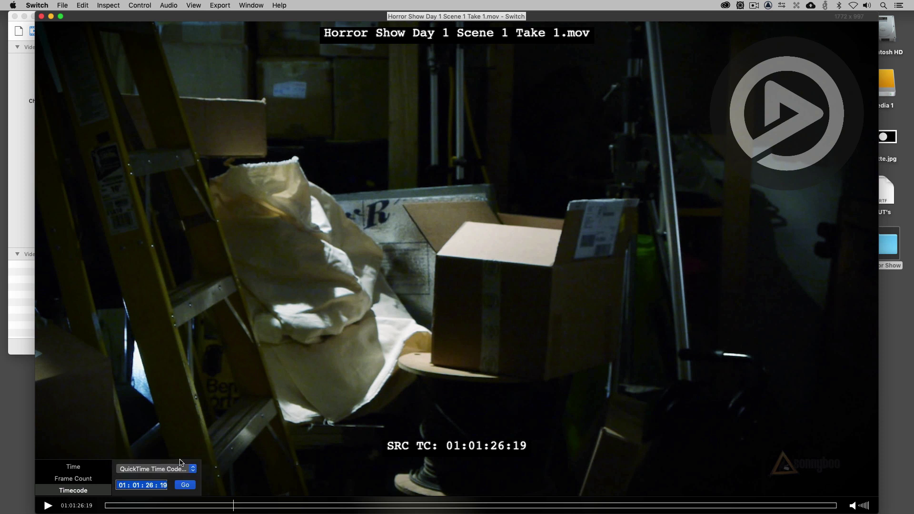
left_click(286, 467)
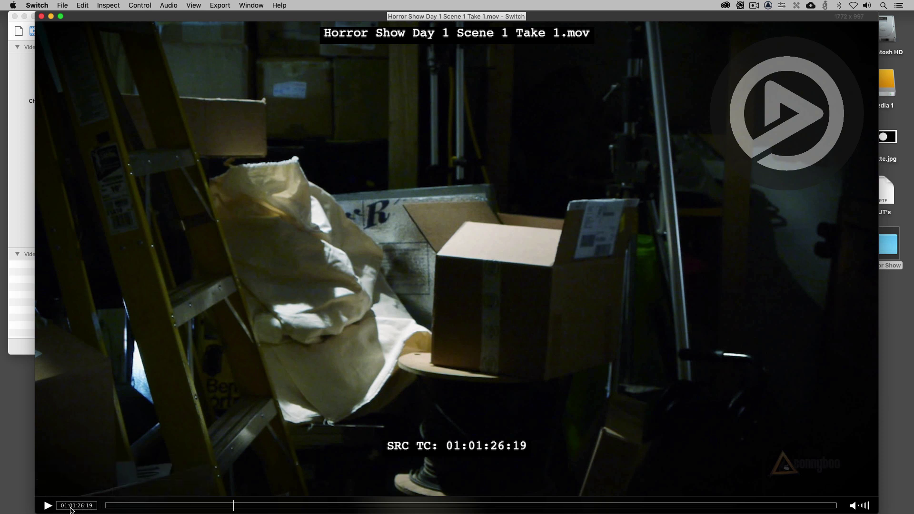
mouse_move(85, 507)
- Quit Switch and stop Job 2 (Card 2) mid-render in Resolve's Render Queue
key("super+q")
key("super+Tab")
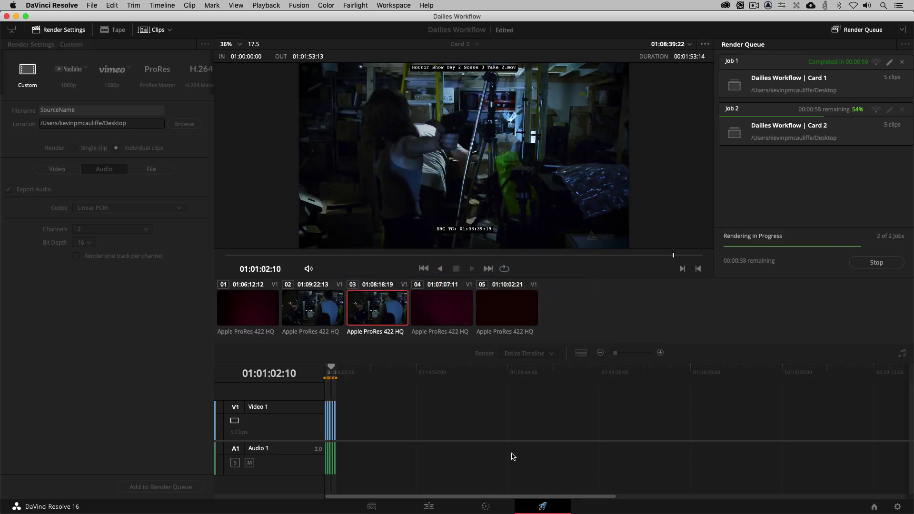
scroll(345, 413, "up", 3)
scroll(345, 413, "up", 5)
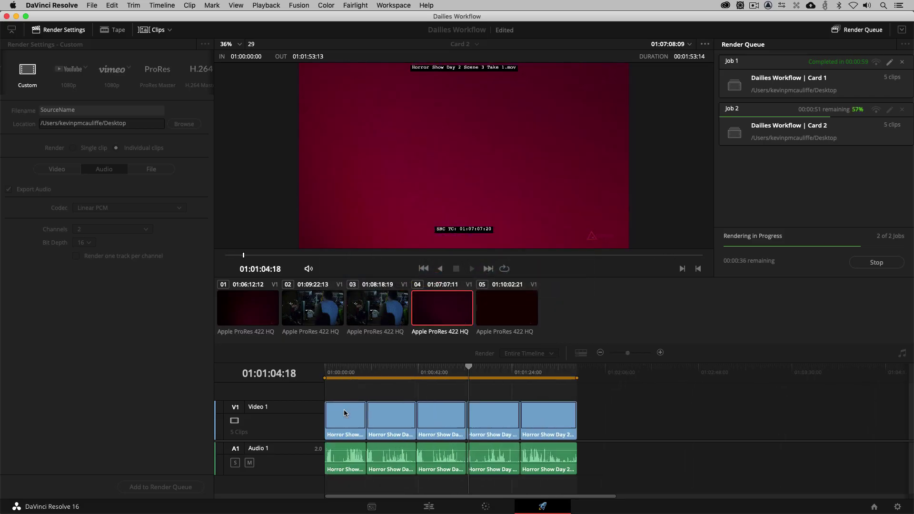
scroll(346, 413, "down", 1)
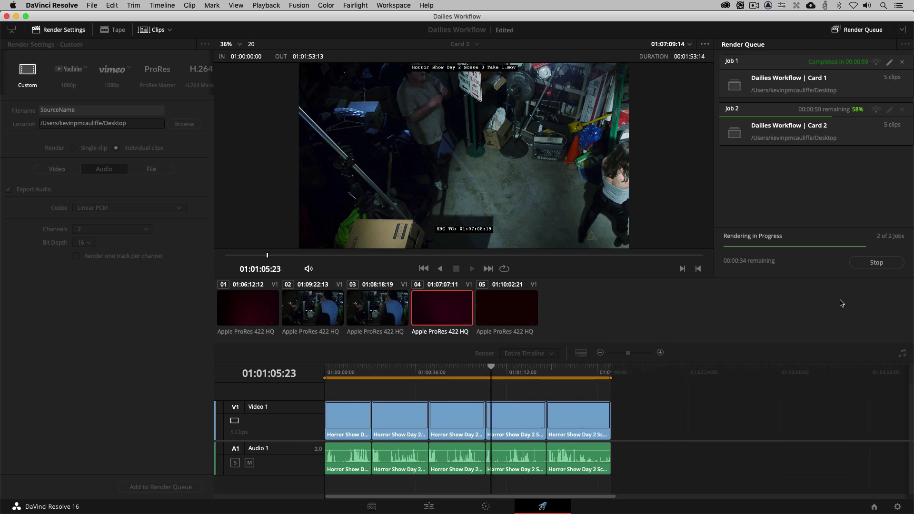
left_click(877, 264)
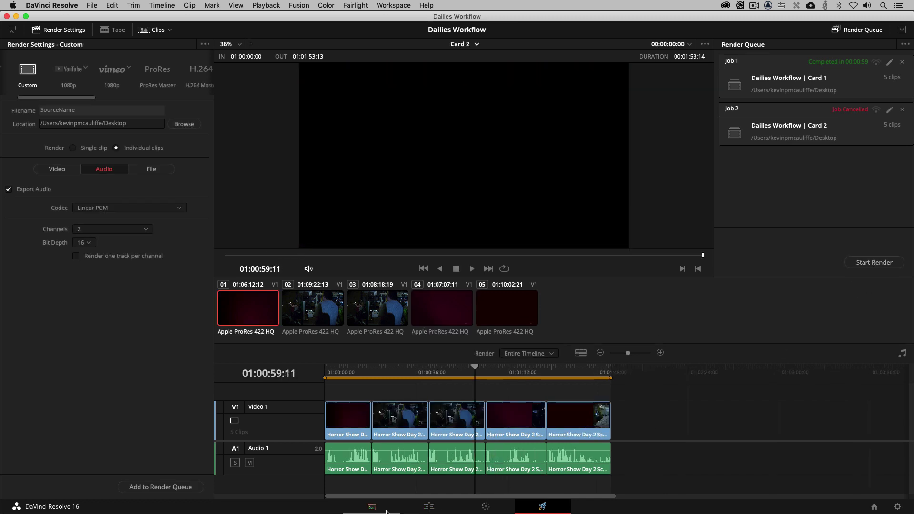
- Delete the Horror Show bin from the Media page's media pool
left_click(372, 506)
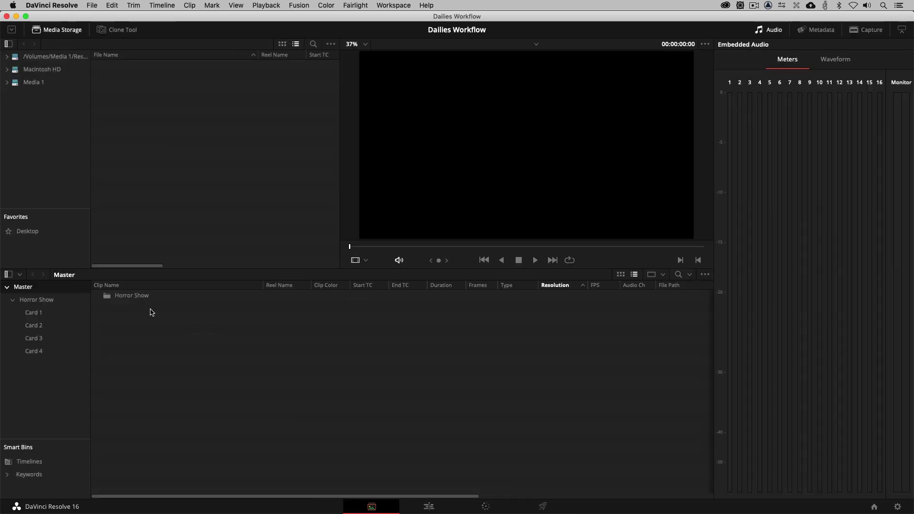
left_click(140, 297)
key("Delete")
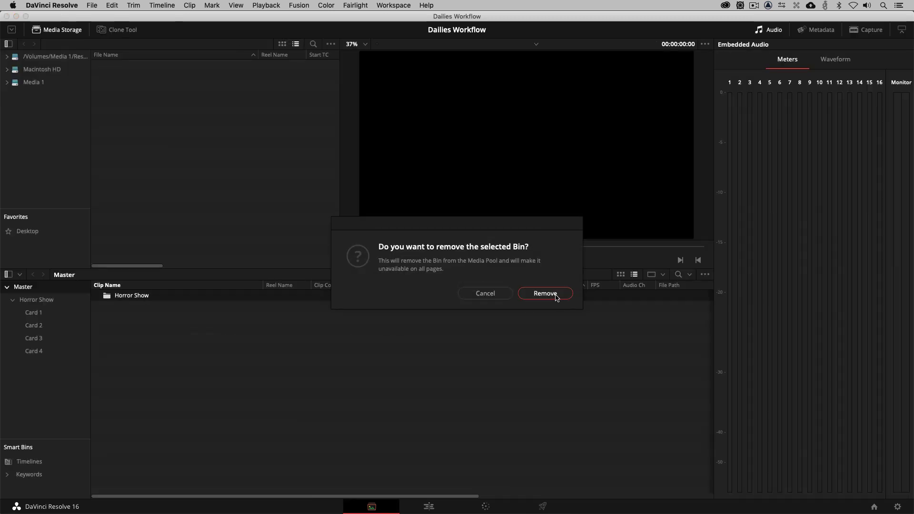
left_click(547, 292)
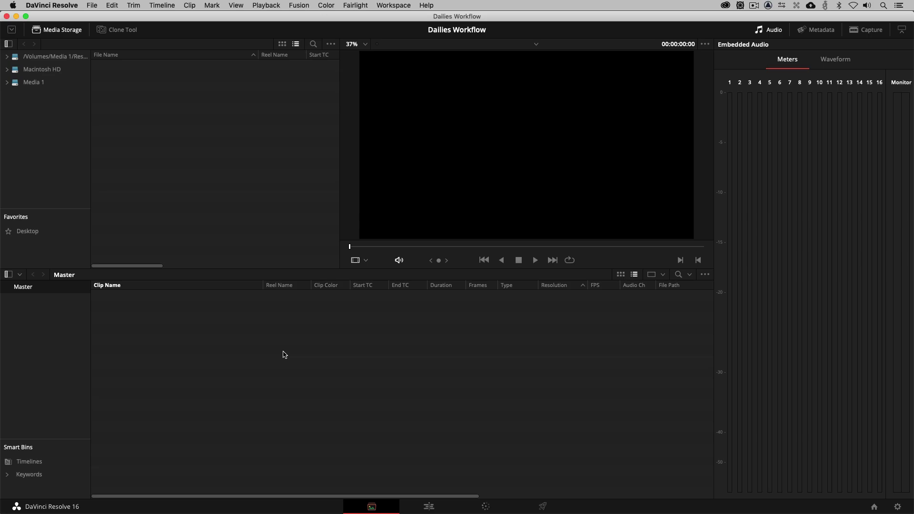
- Move the desktop Horror Show output folder to the Trash
key("super+h")
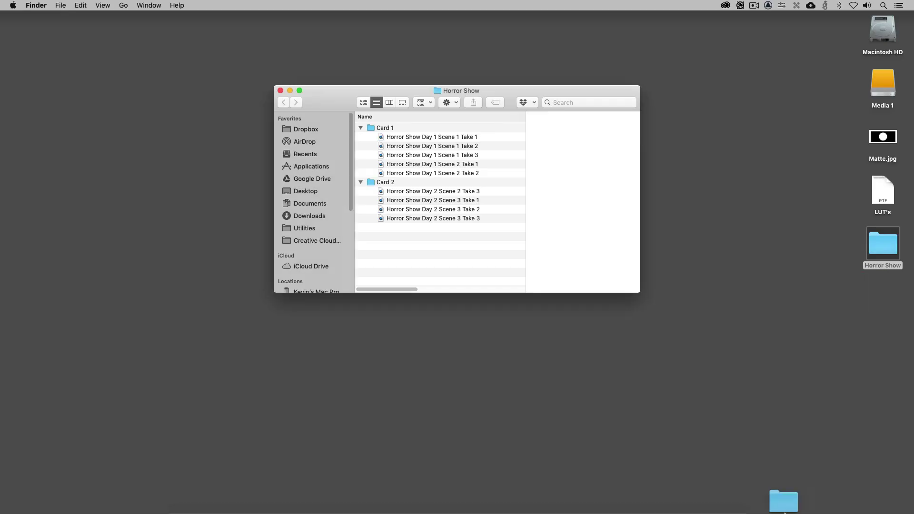
left_click_drag(785, 513, 732, 495)
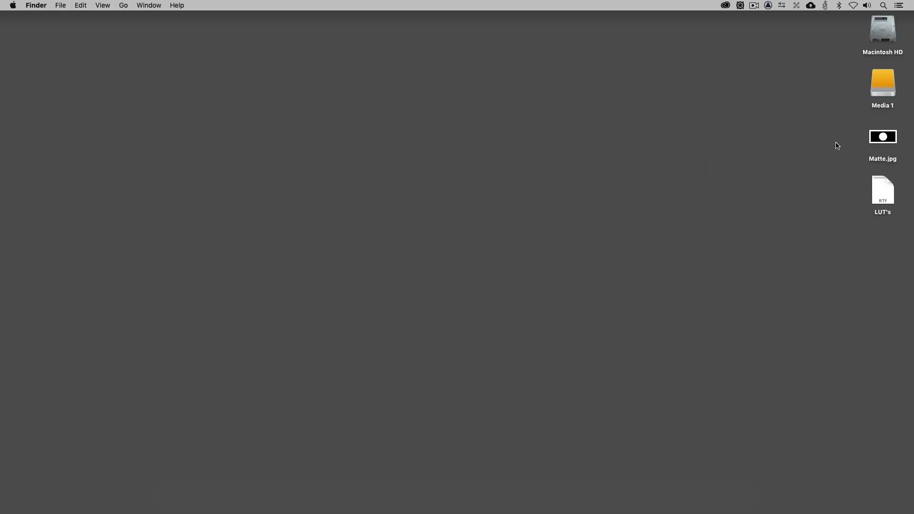
key("super+Tab")
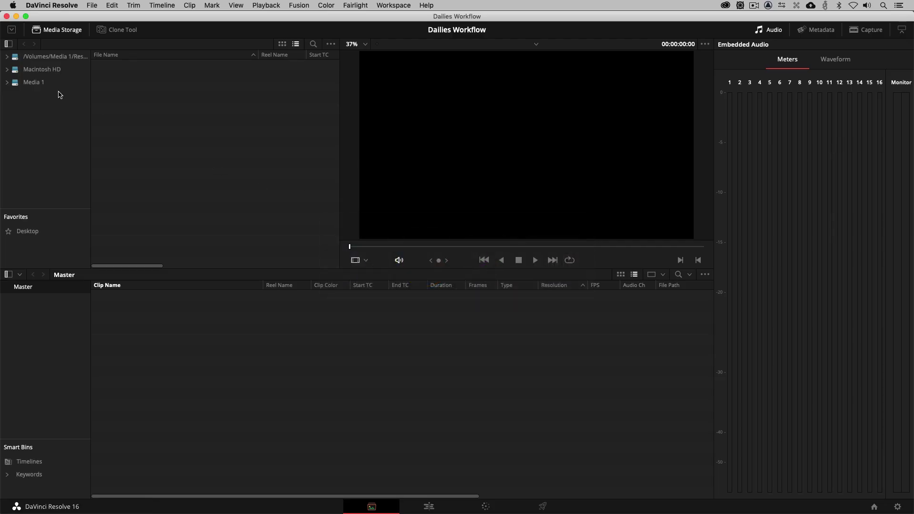
- Import the Horror Show folder from Media 1 > Dailies into the Media Pool
double_click(50, 86)
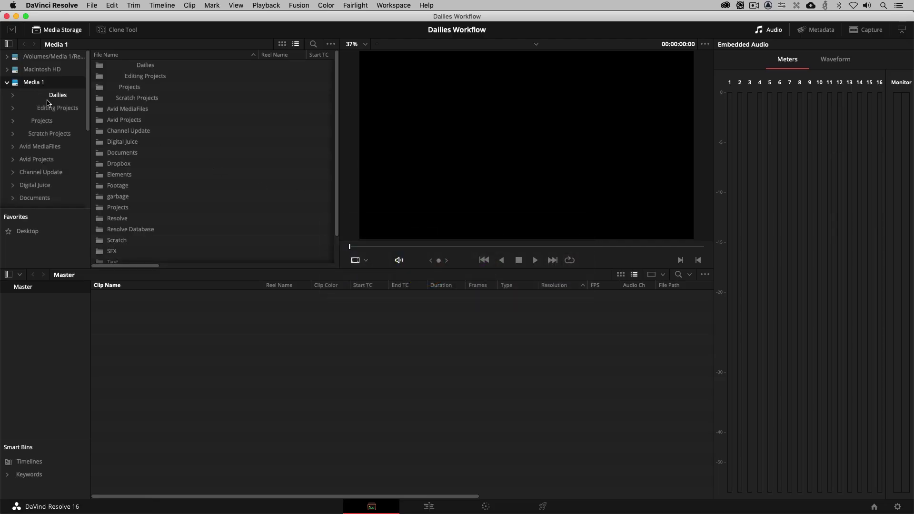
left_click(52, 96)
left_click(124, 98)
left_click_drag(138, 100, 246, 329)
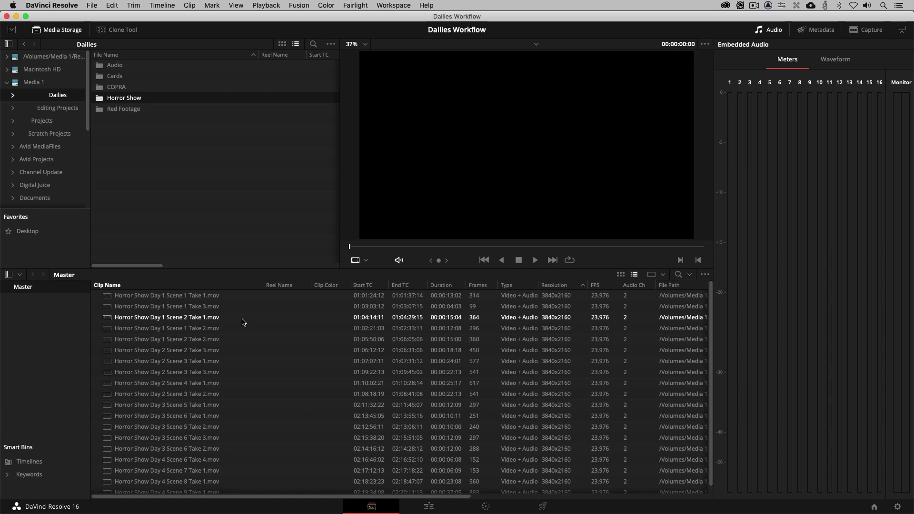
- Create a new timeline from the selected Horror Show clips
left_click(224, 328)
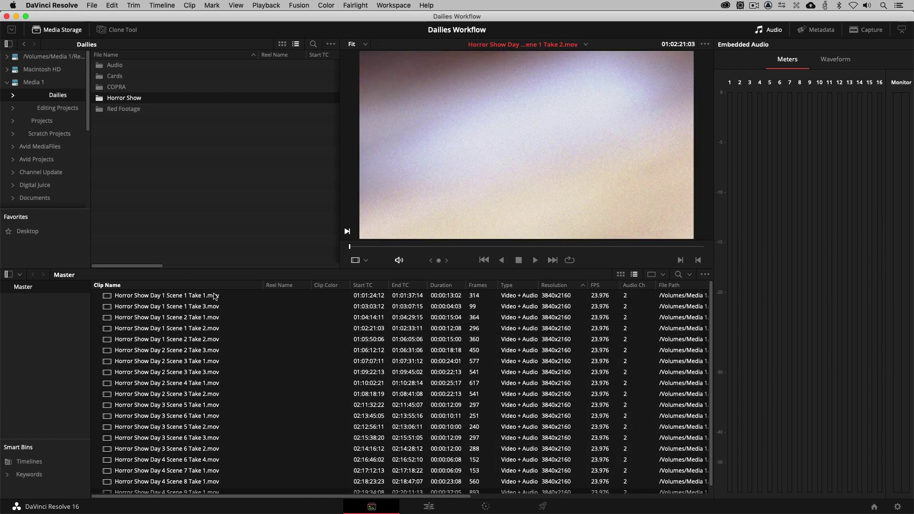
right_click(215, 296)
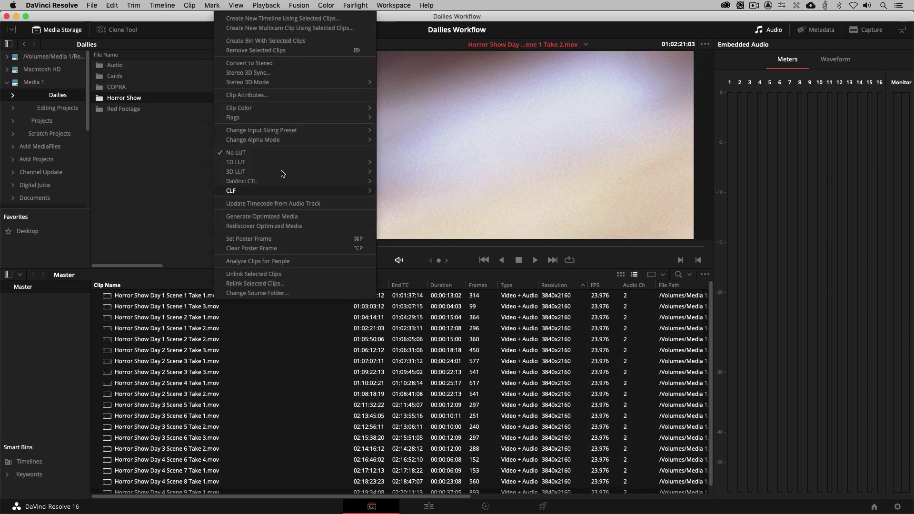
mouse_move(273, 167)
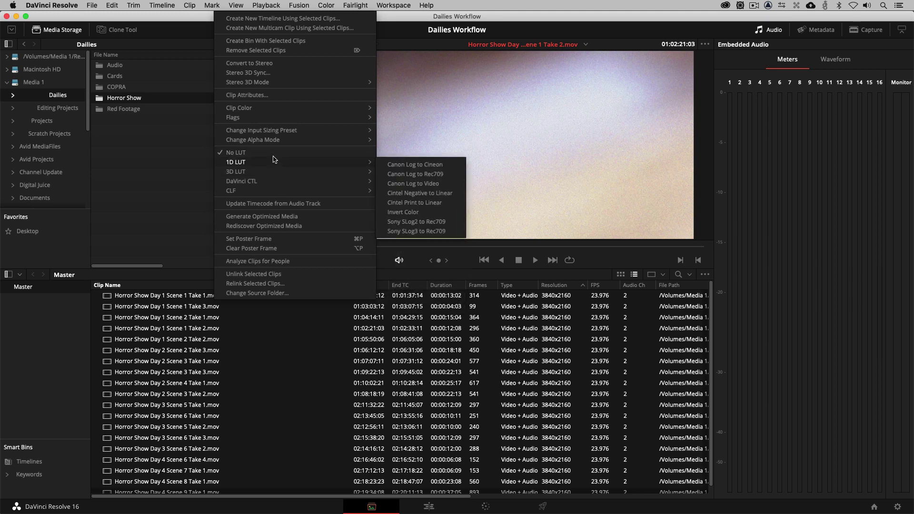
left_click(282, 18)
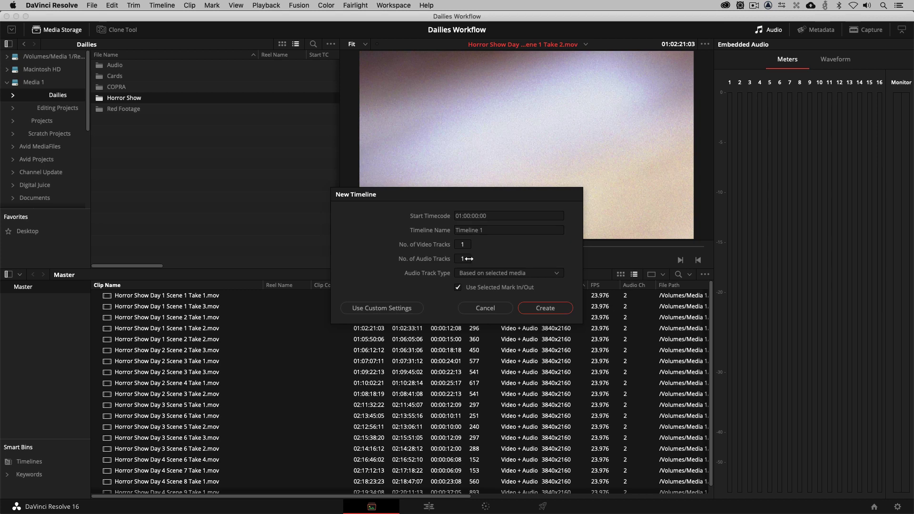
- Create Timeline 1 from the 19 clips with custom settings and one audio track, then load it on the Deliver page
left_click(412, 308)
left_click(433, 216)
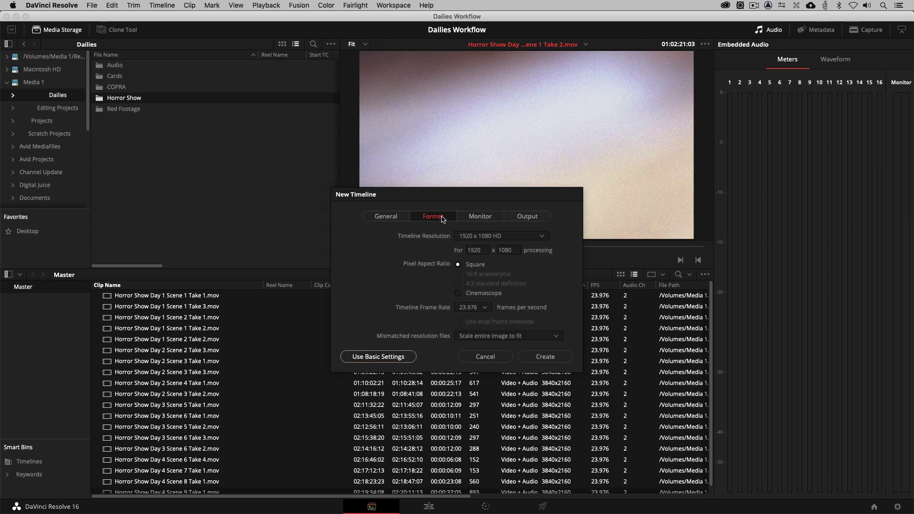
left_click(545, 358)
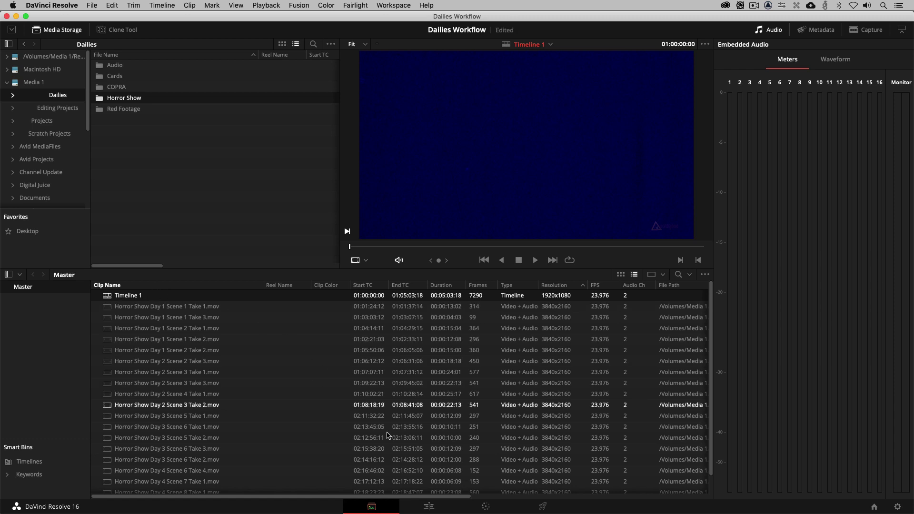
left_click(428, 506)
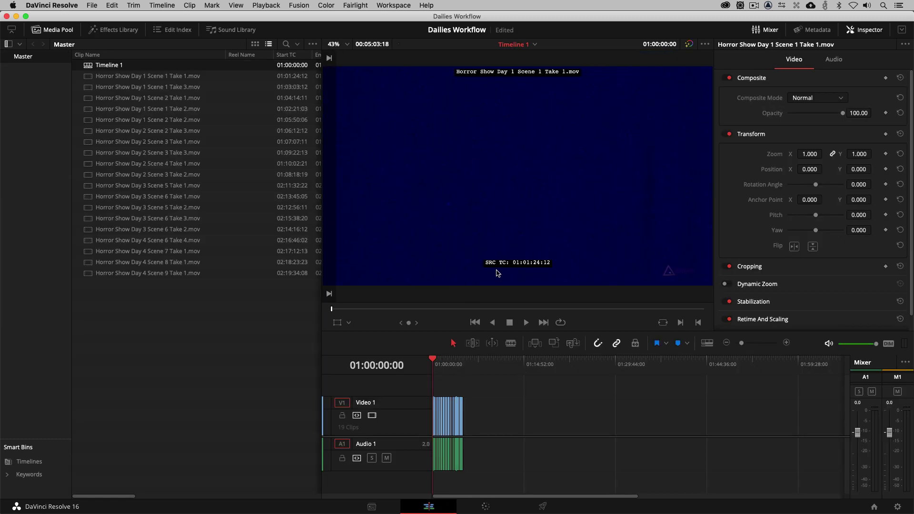
left_click(542, 506)
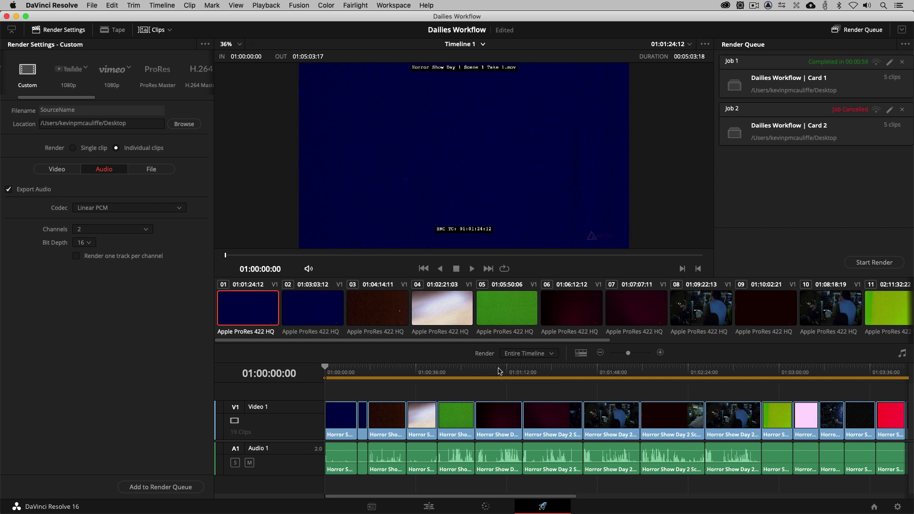
- Queue the 19-clip Timeline 1 job with 2 source directory levels preserved from tail, then start rendering
left_click(66, 175)
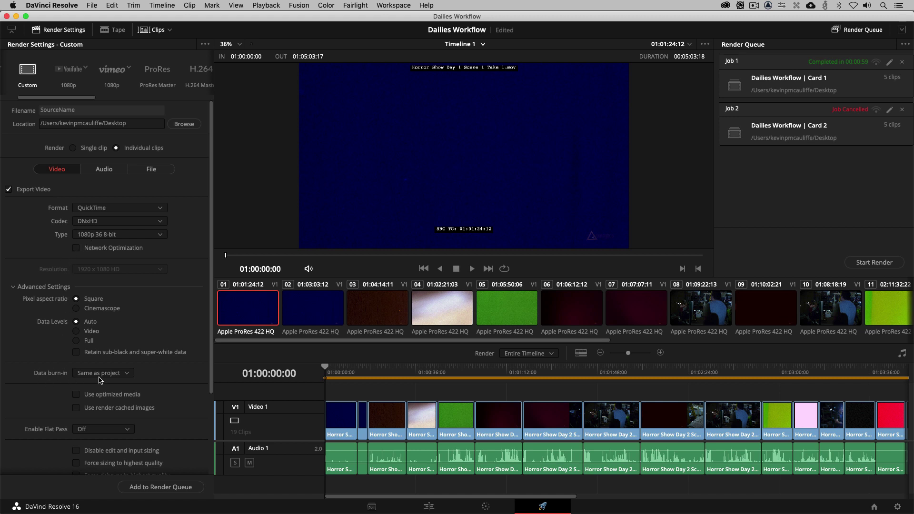
left_click(151, 170)
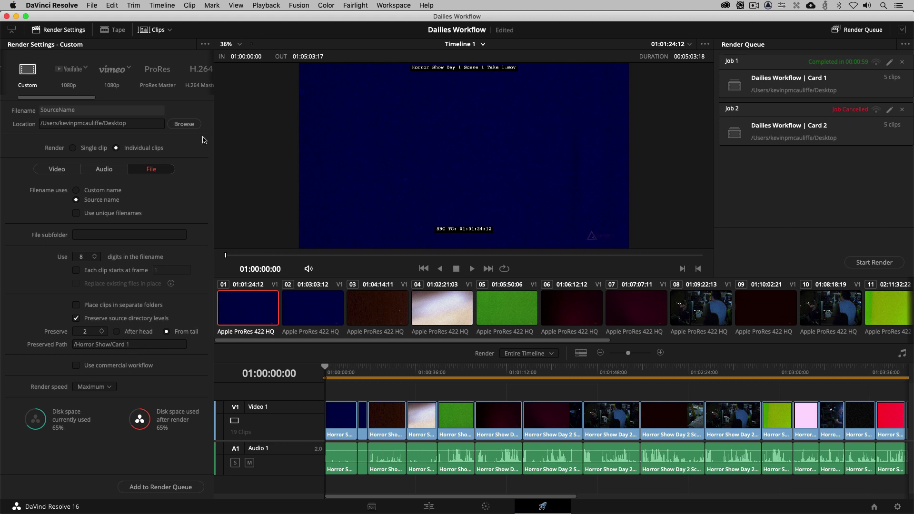
left_click(157, 488)
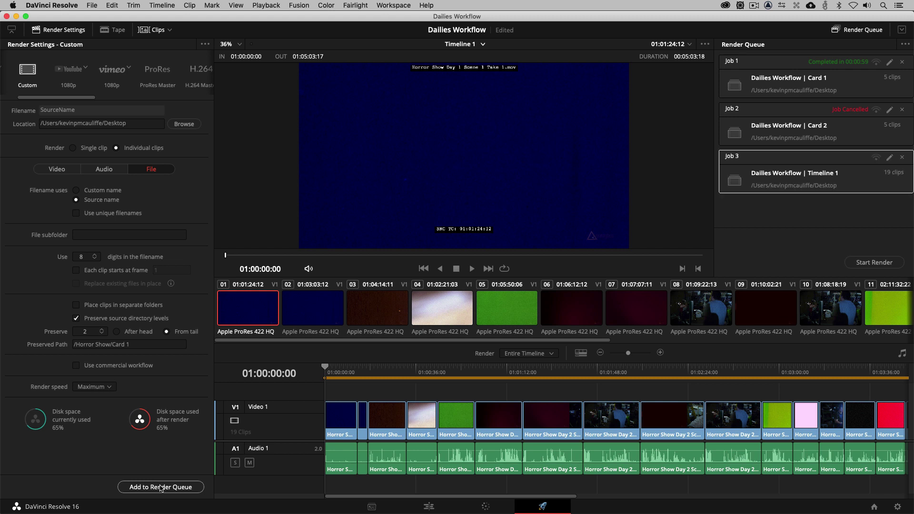
left_click(875, 263)
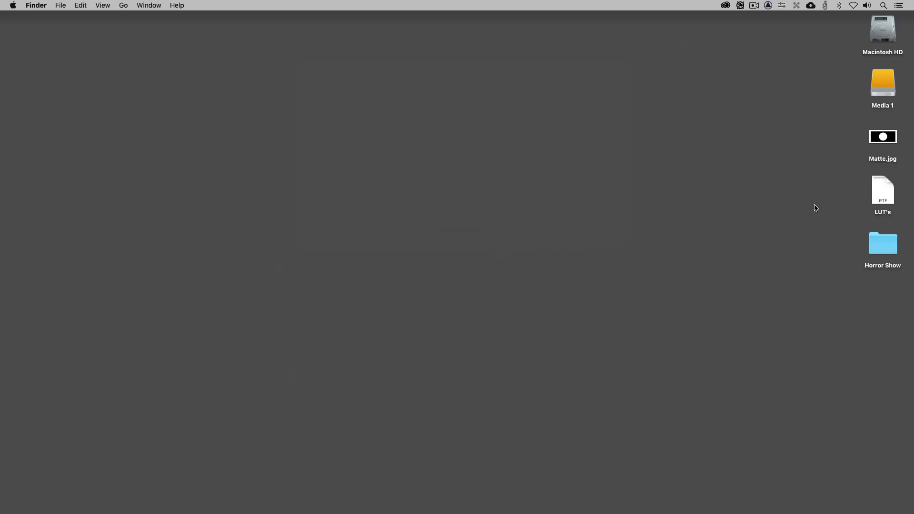
- Open the desktop's Horror Show folder and expand Card 1 to show the Day 1 Scene 1 takes
double_click(888, 246)
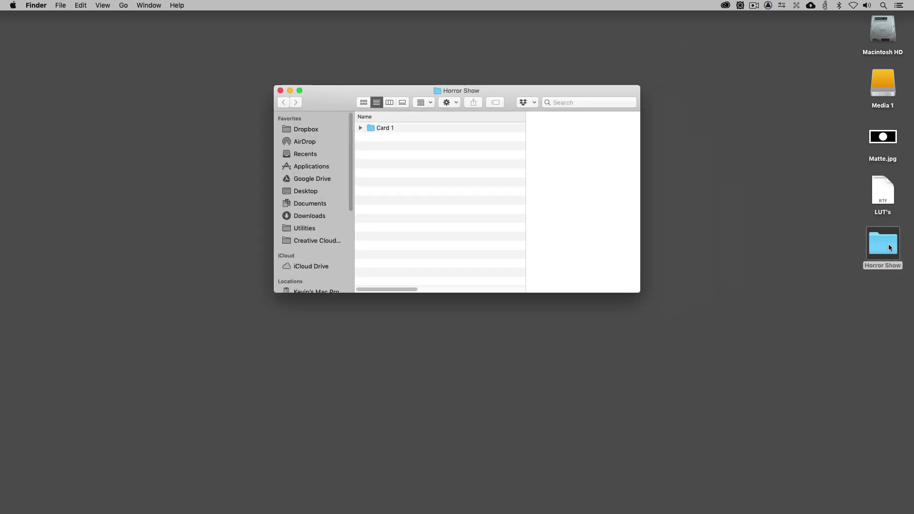
left_click(359, 128)
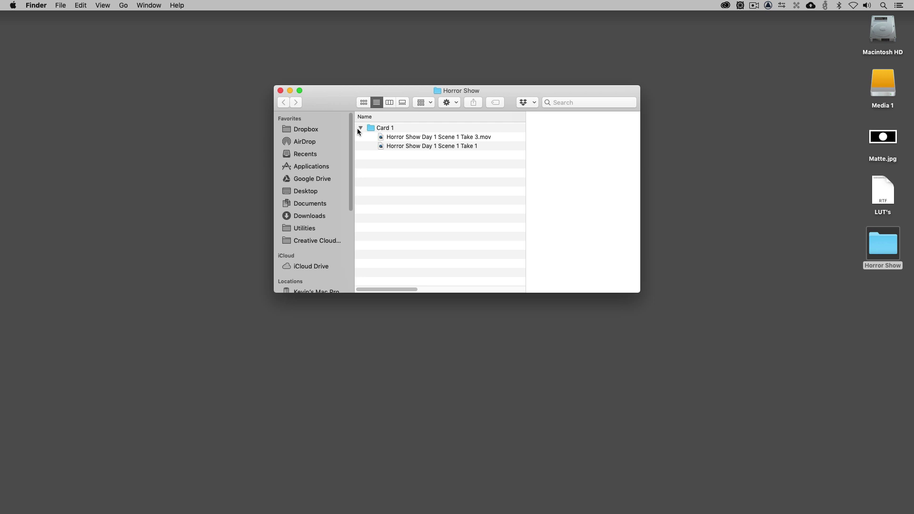